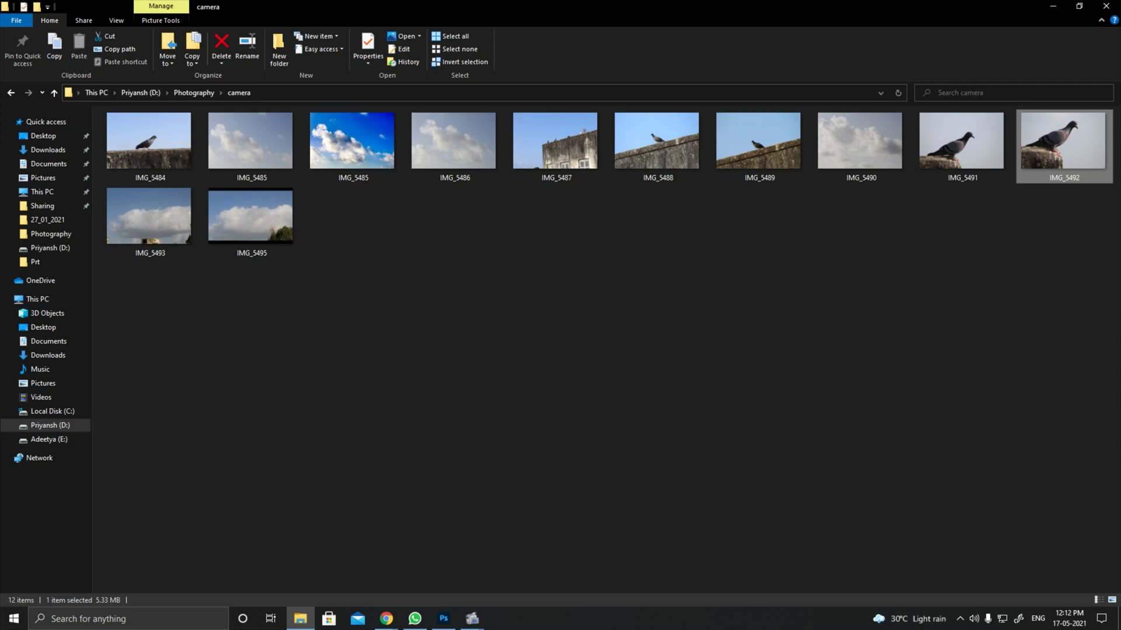
Open the IMG_5492 photo in Photoshop, fit it to the window and duplicate the background layer.
left_click_drag(1063, 149, 521, 214)
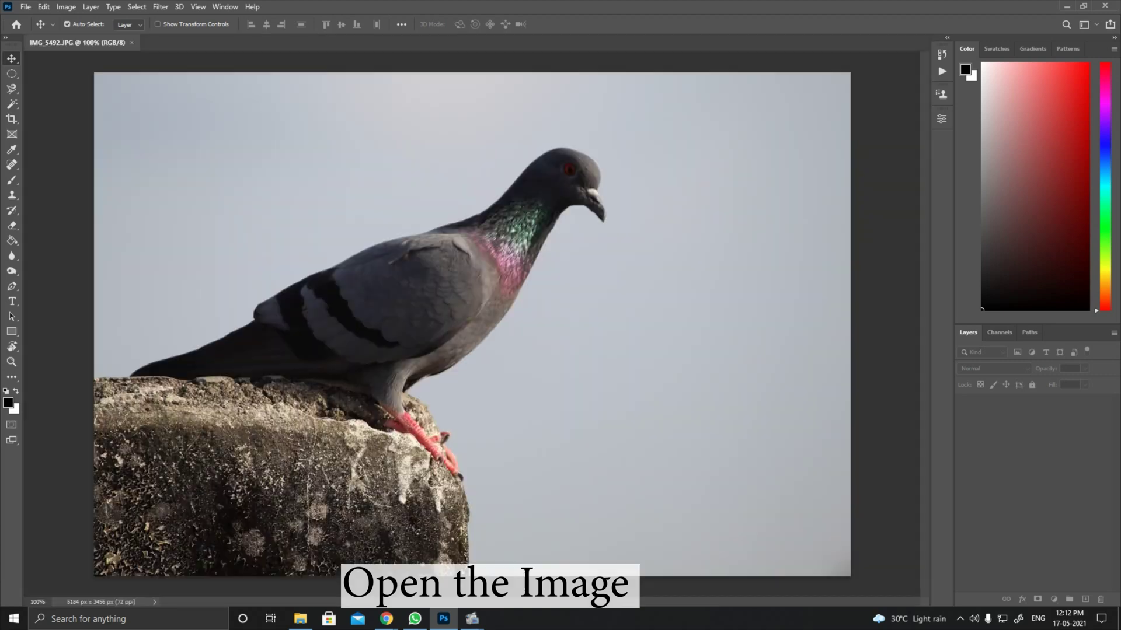
key("ctrl+0")
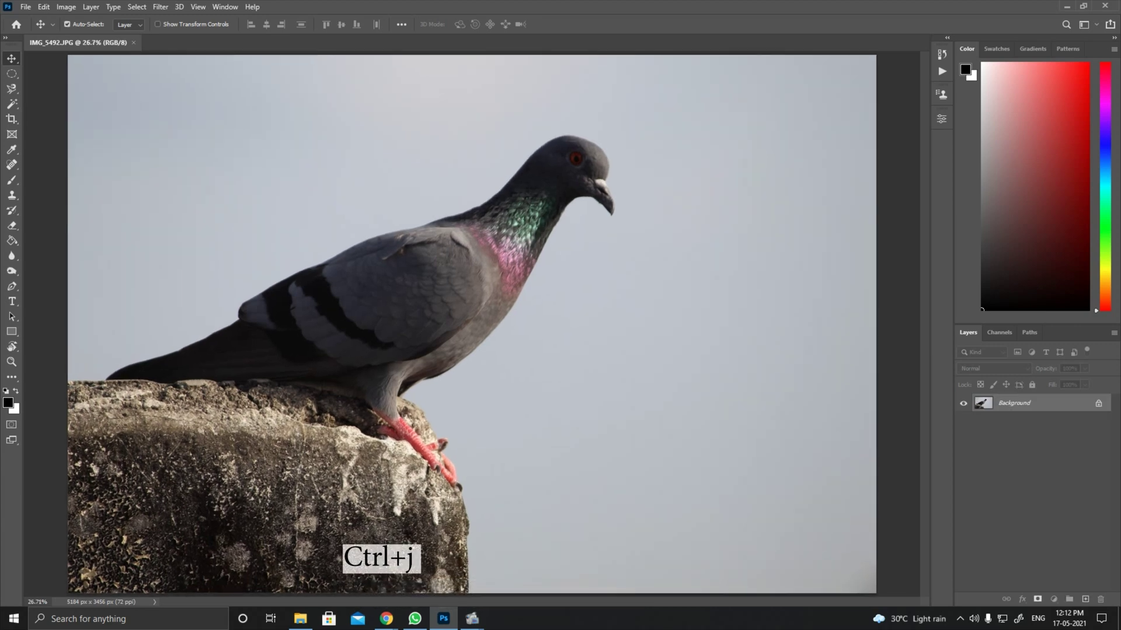
key("ctrl+j")
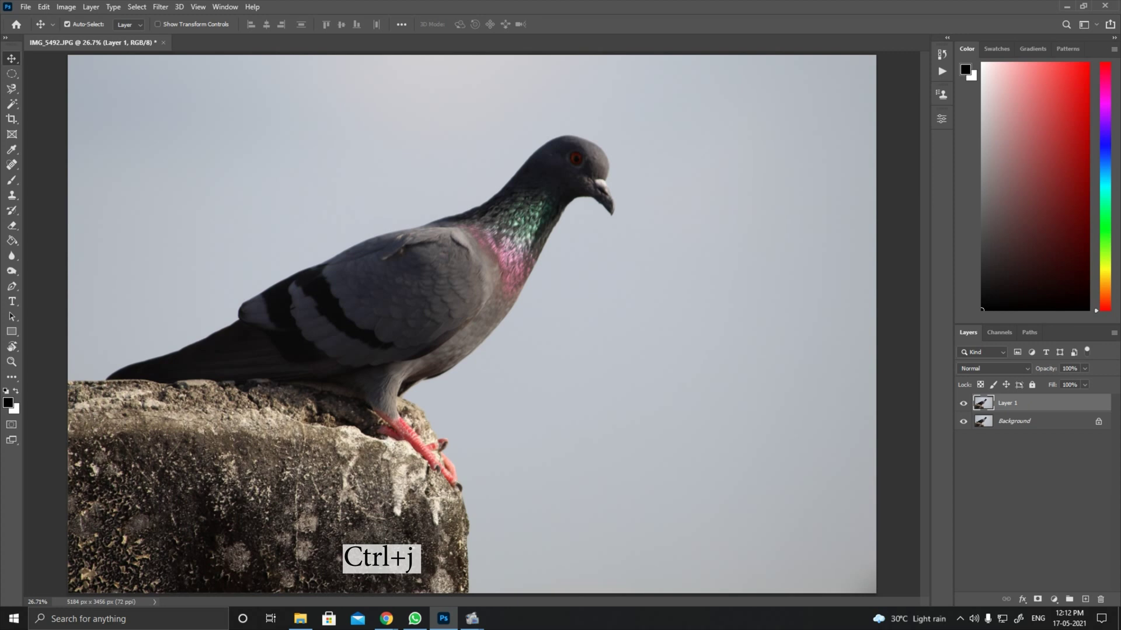
Convert the duplicated layer for smart filters.
left_click(160, 7)
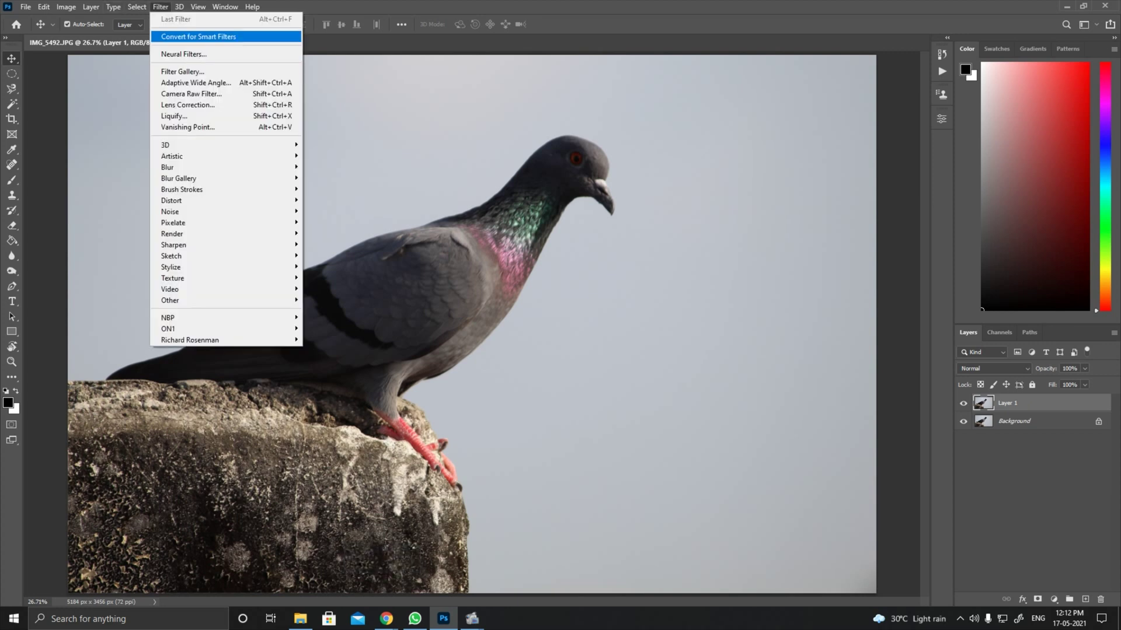
key("Return")
key("Return")
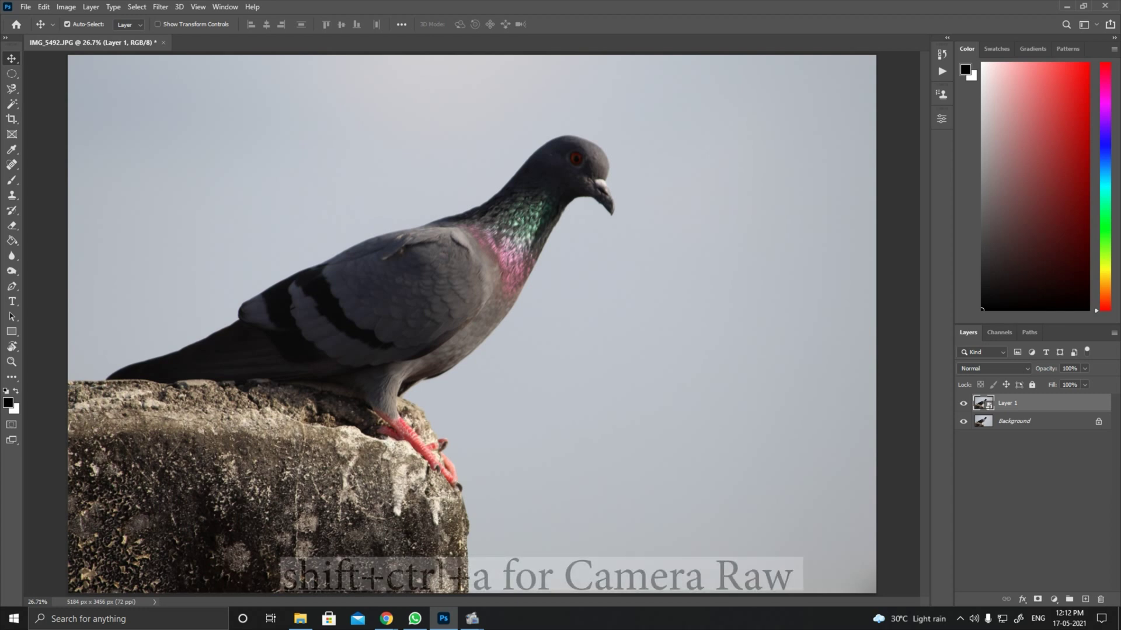
Start the Camera Raw filter with auto adjustments, sample the white balance from the sky and set the temperature to -3.
key("ctrl+shift+a")
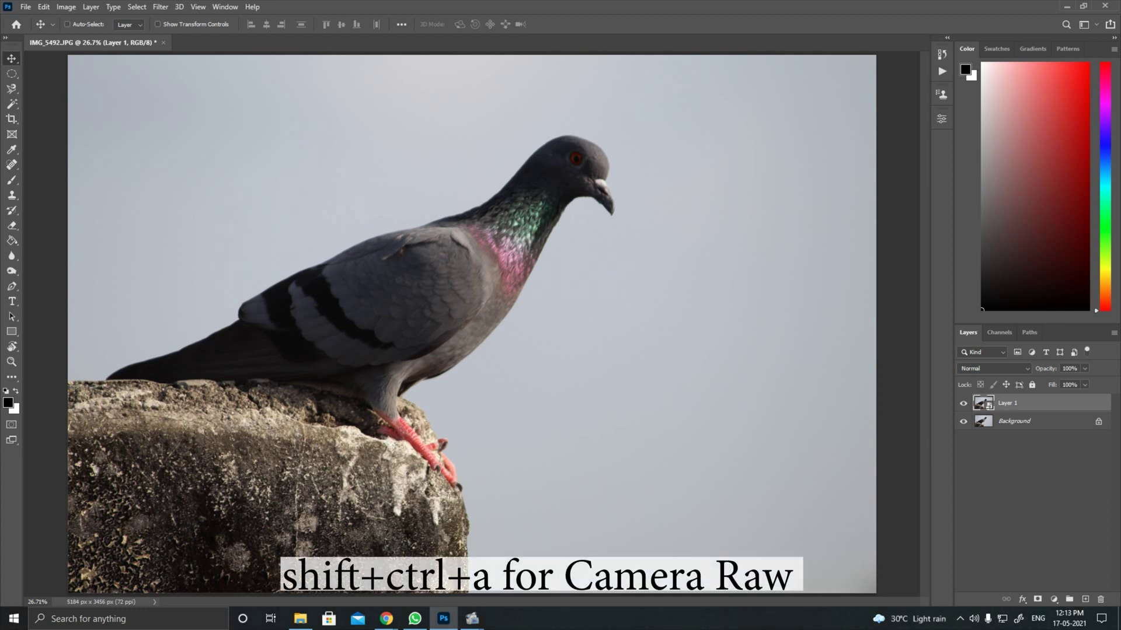
key("shift+ctrl+a")
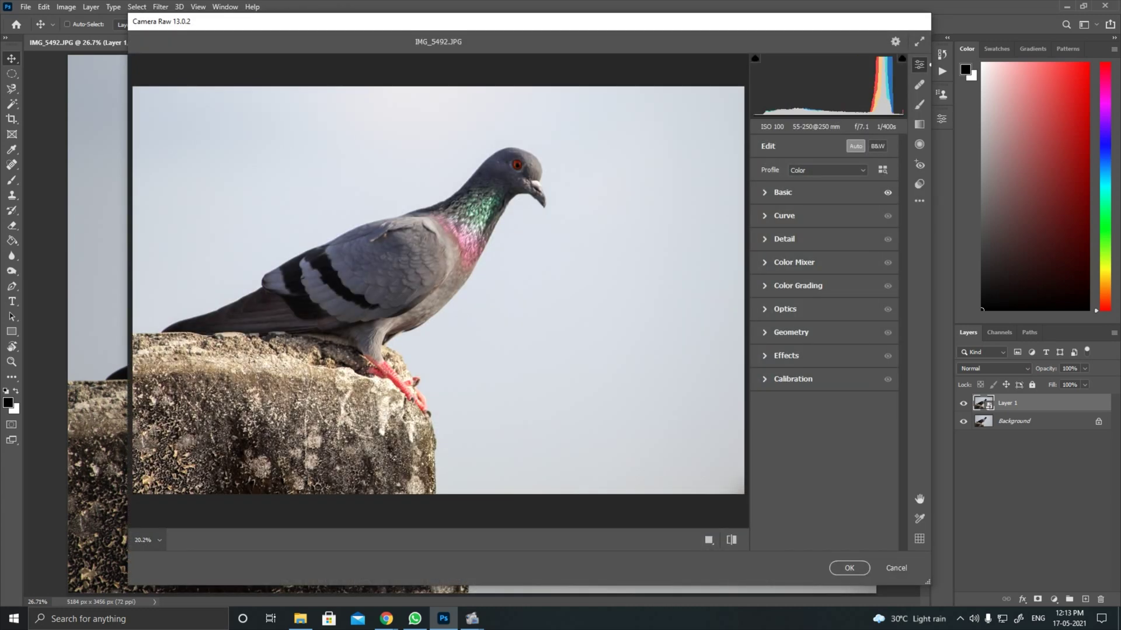
left_click(782, 192)
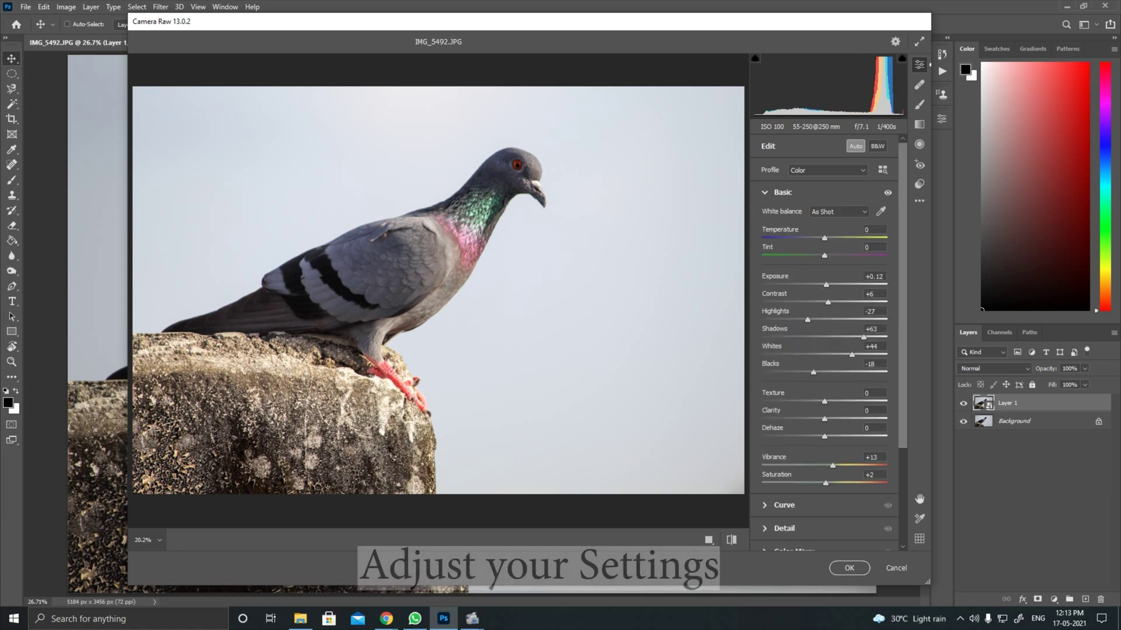
left_click(642, 257)
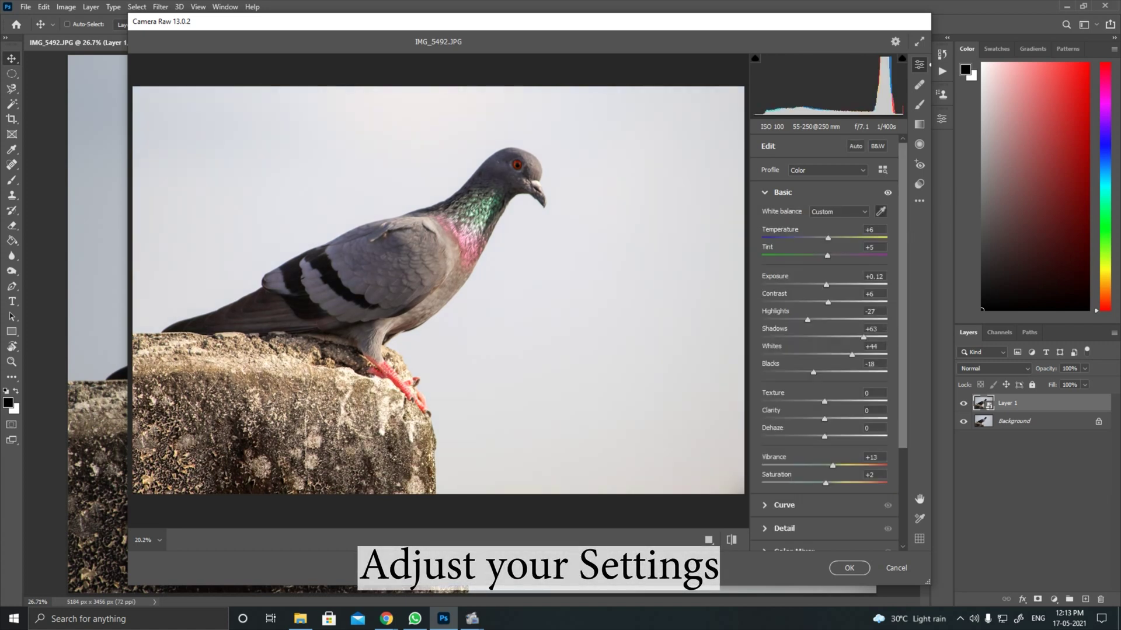
left_click_drag(827, 238, 822, 238)
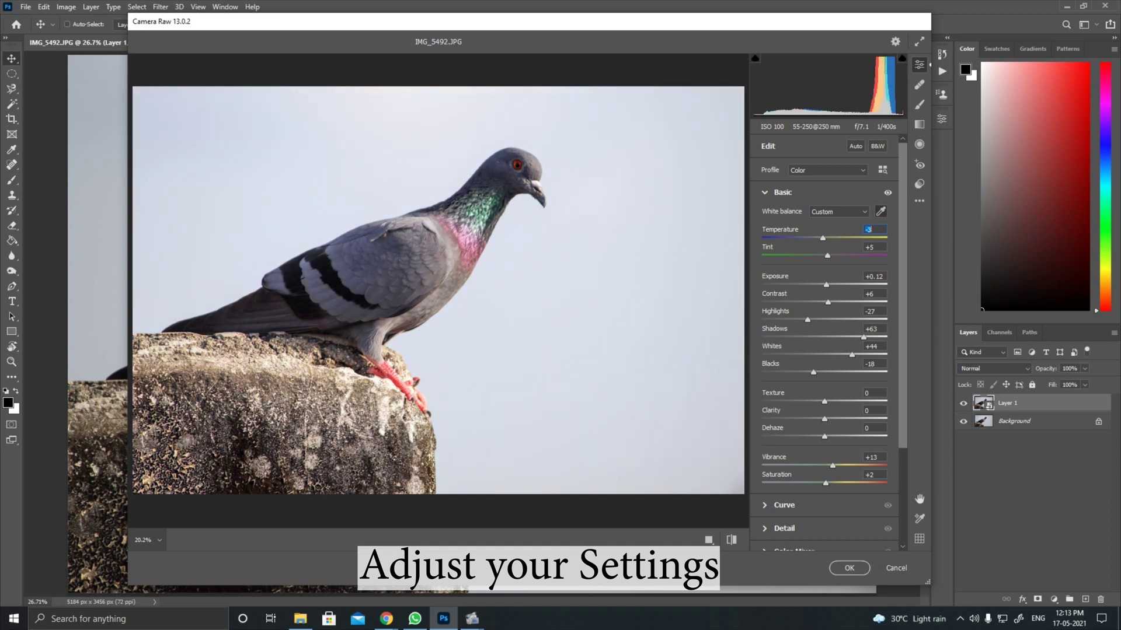
Set exposure +0.15, contrast +29, highlights -63, shadows +54, whites +30, blacks -21, texture +23, clarity +17 and dehaze +14.
left_click_drag(826, 285, 785, 320)
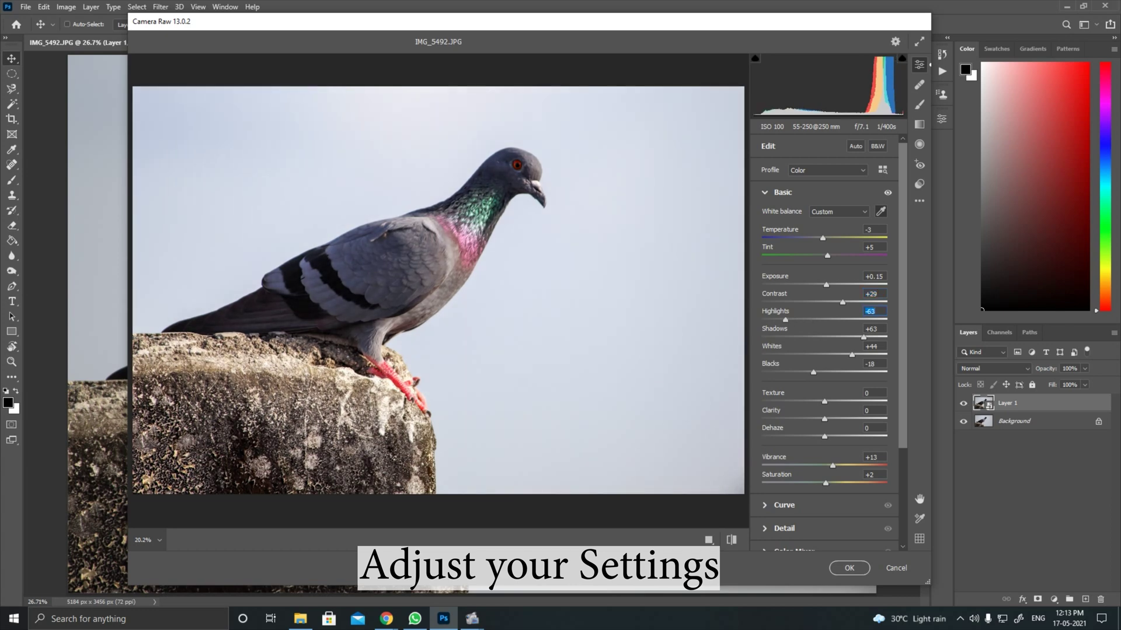
left_click_drag(863, 338, 811, 372)
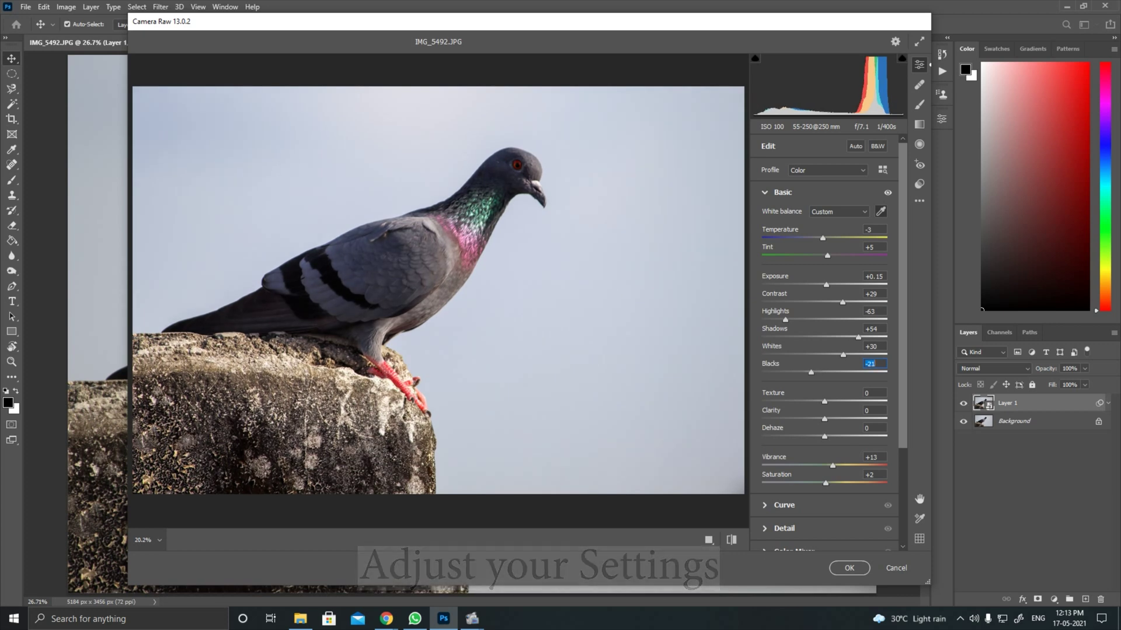
scroll(823, 327, "down", 3)
left_click_drag(824, 317, 833, 352)
scroll(824, 338, "down", 1)
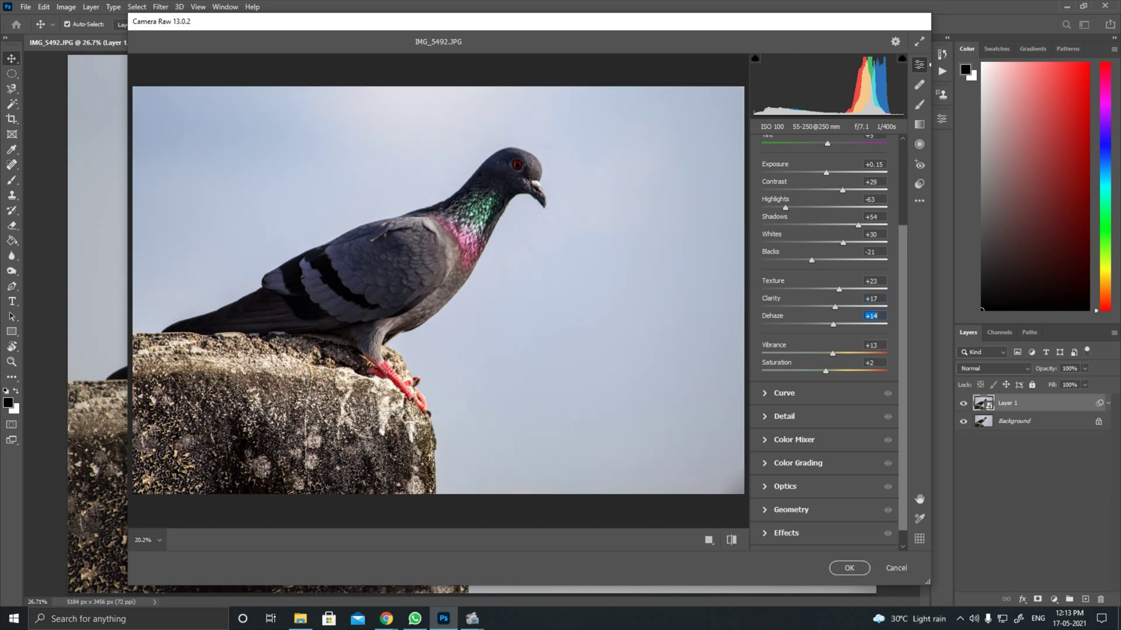
Shape the parametric tone curve with Lights at +18 and Shadows at -14.
left_click(783, 392)
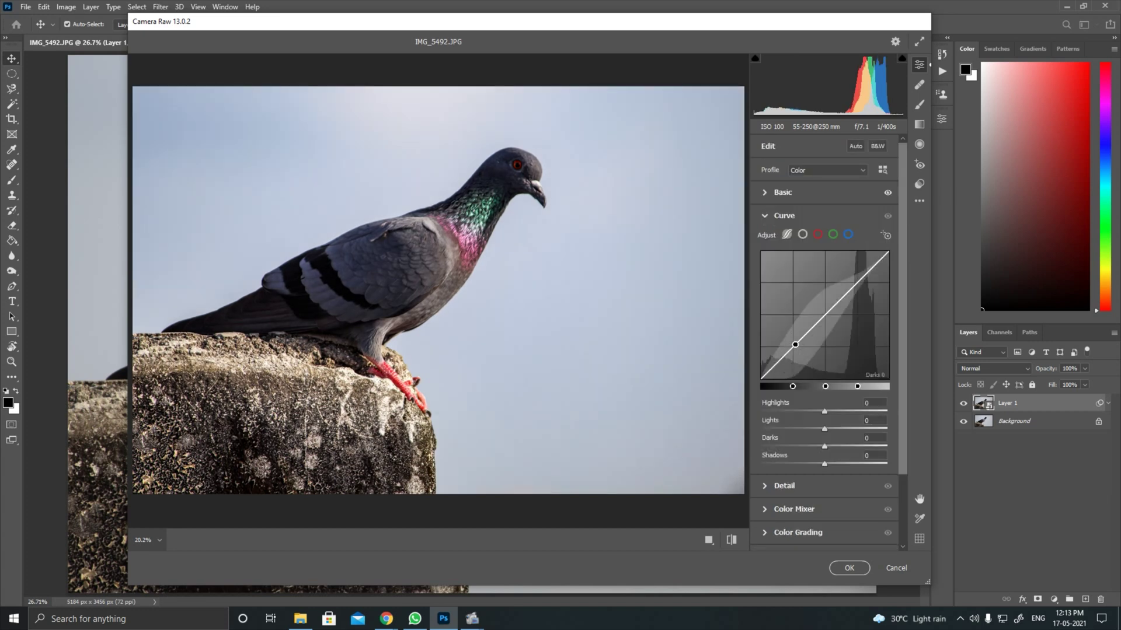
left_click_drag(790, 350, 790, 357)
left_click_drag(856, 284, 854, 277)
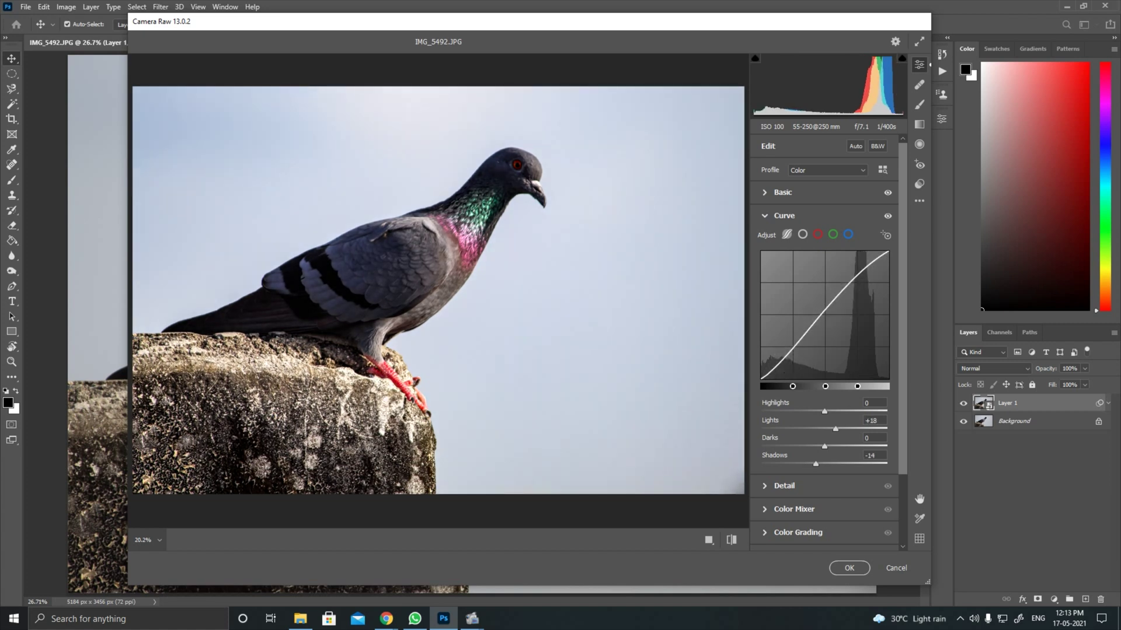
left_click(765, 216)
Adjust the noise reduction and raise the color noise reduction in the Detail settings.
left_click(784, 239)
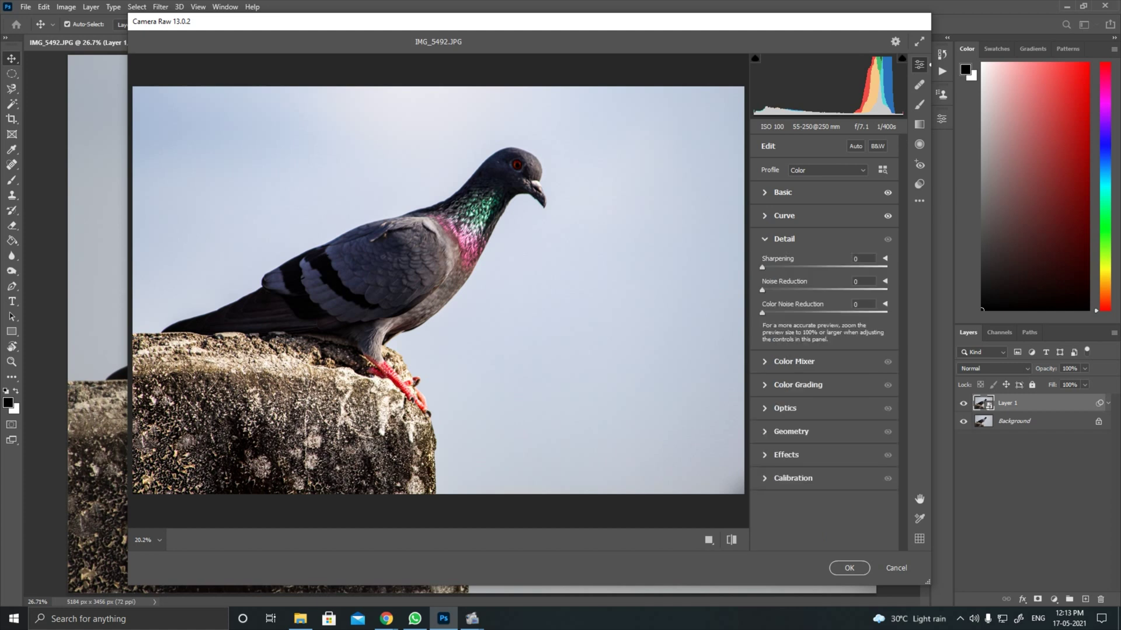
left_click_drag(762, 290, 762, 268)
left_click_drag(762, 313, 794, 313)
left_click(766, 239)
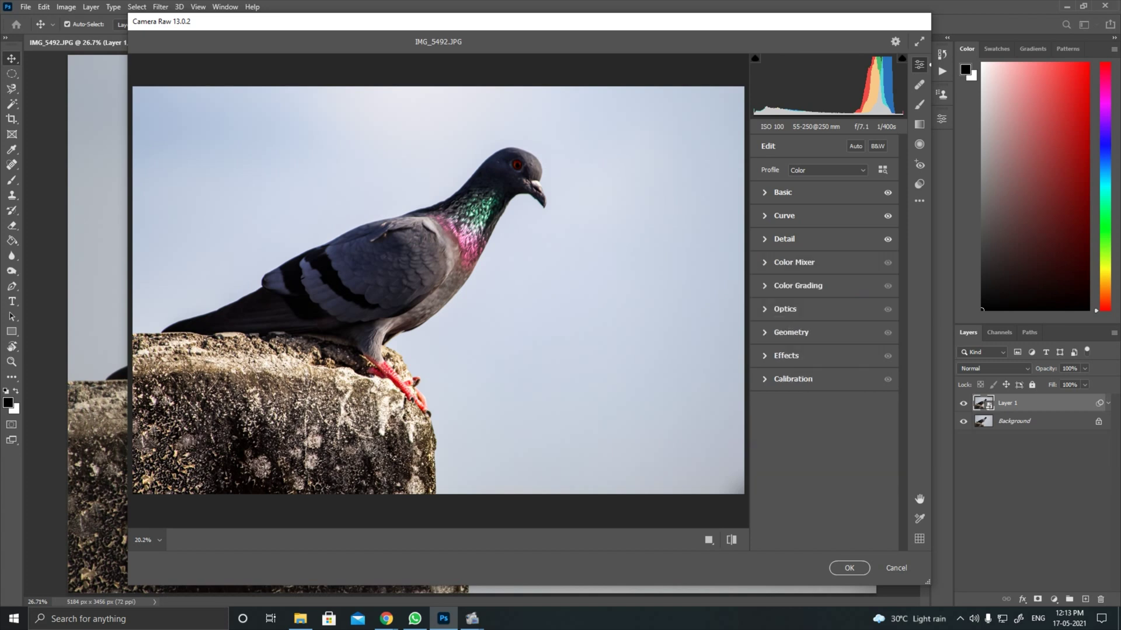
left_click(765, 193)
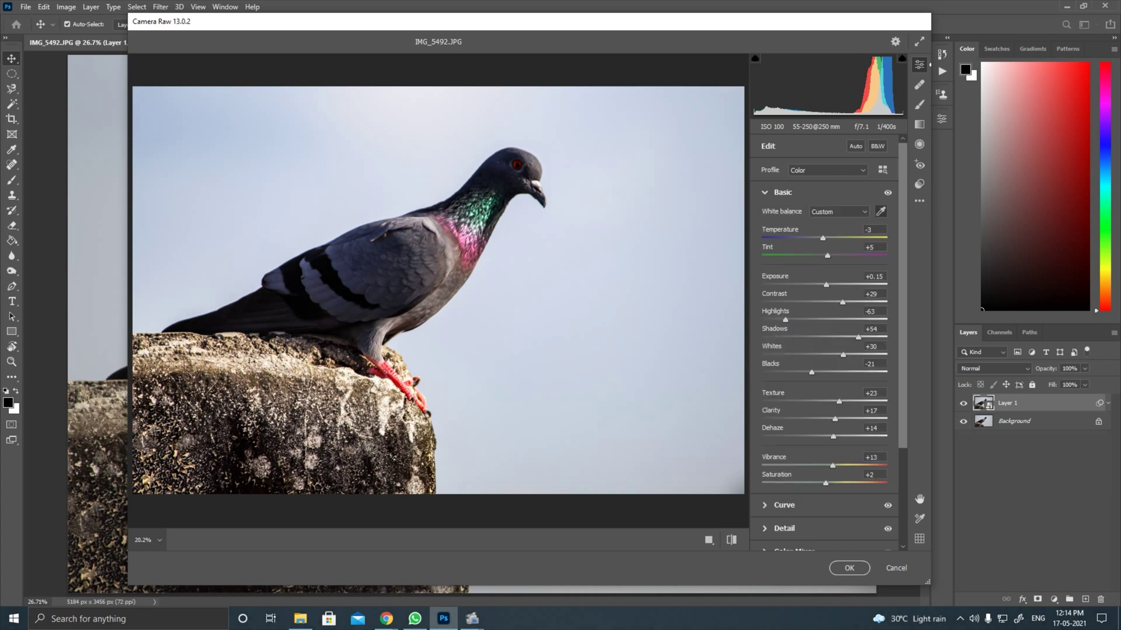
left_click(465, 234)
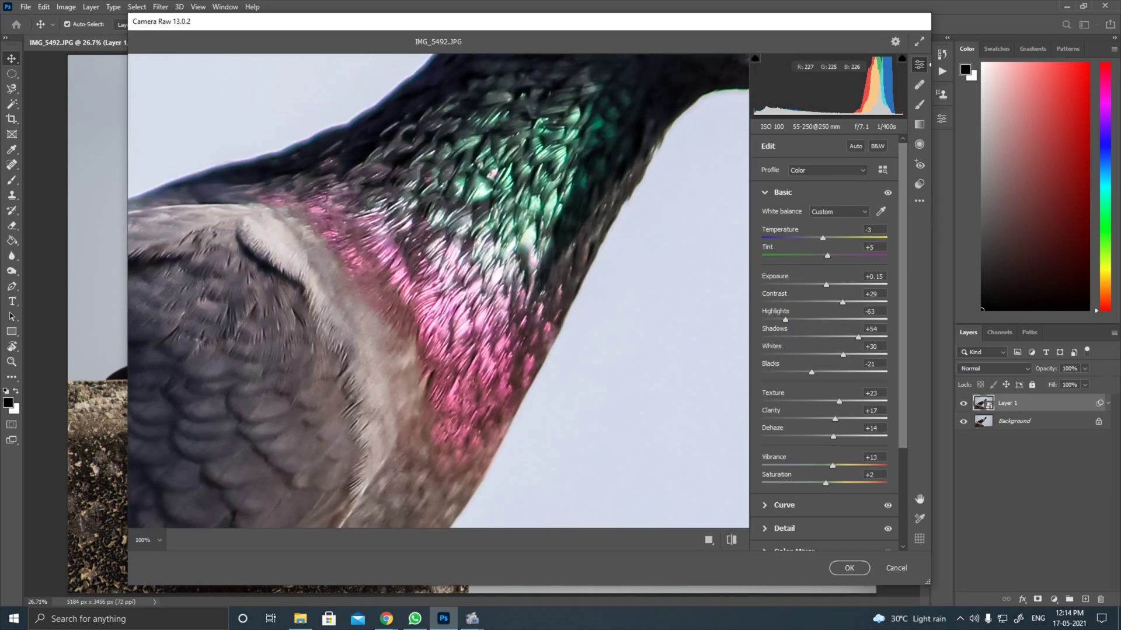
left_click(465, 234)
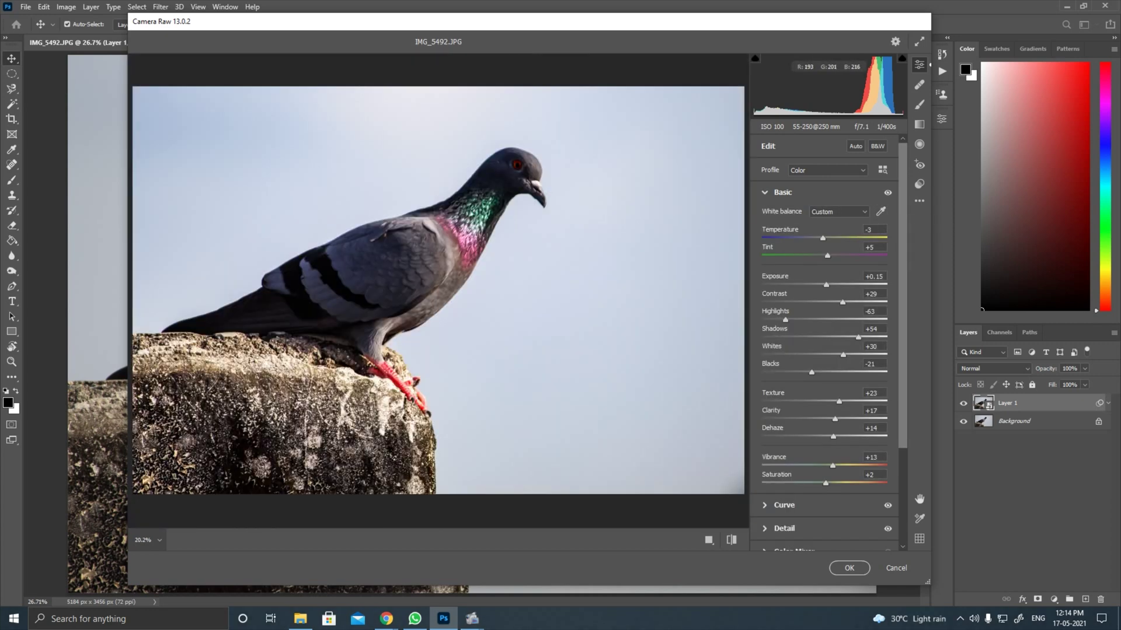
left_click(765, 193)
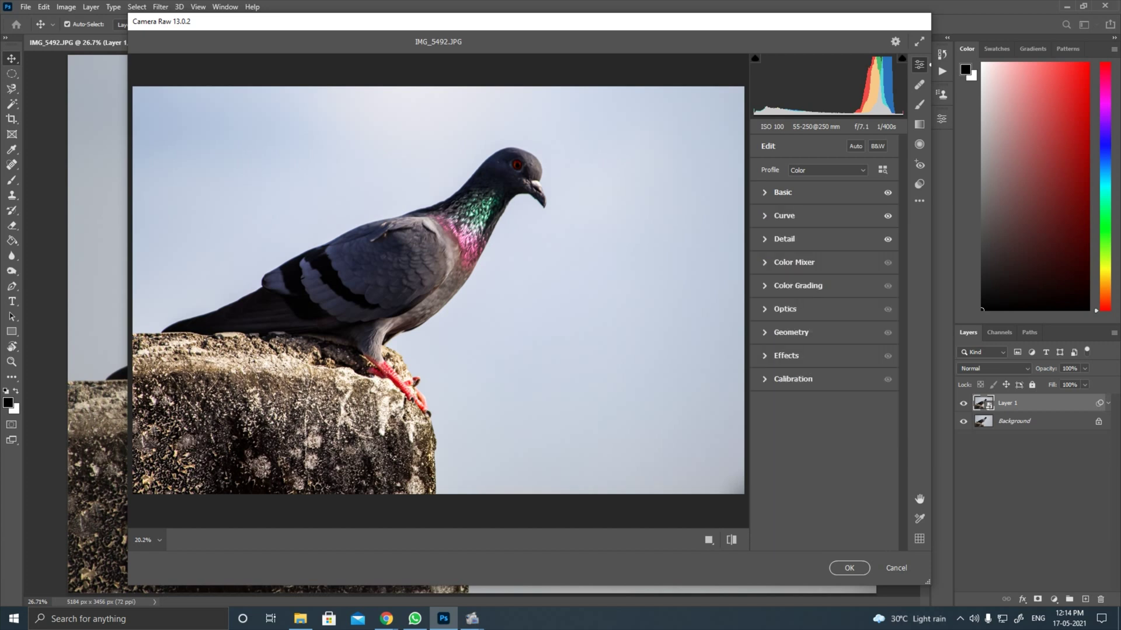
Increase the Purples hue slightly in the Color Mixer's HSL adjustments.
left_click(765, 263)
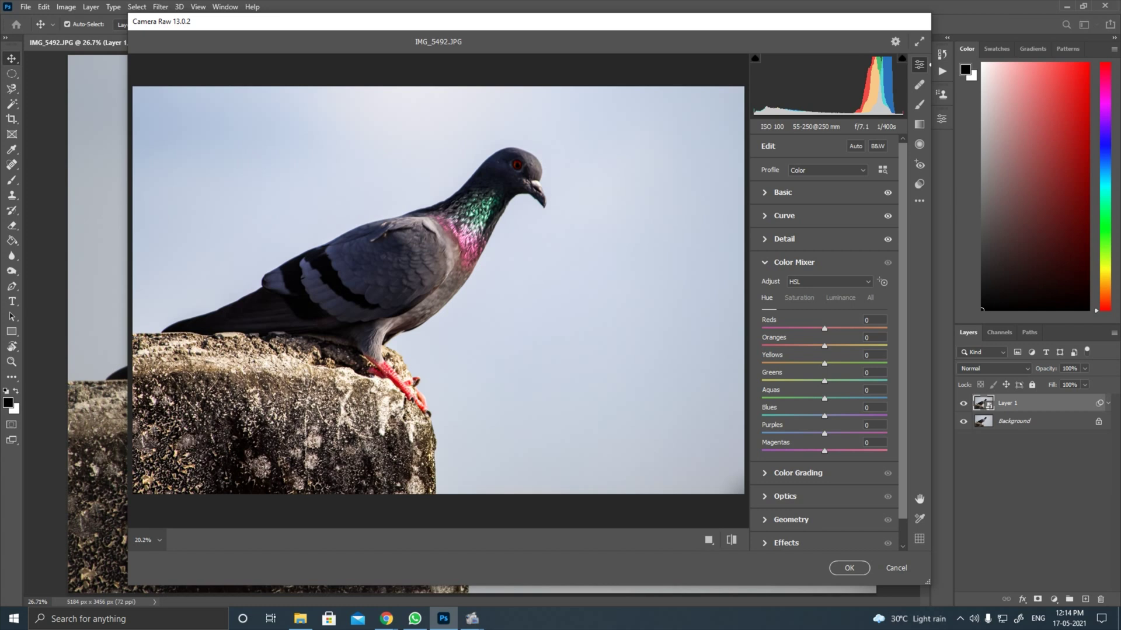
left_click_drag(824, 433, 836, 434)
left_click(765, 263)
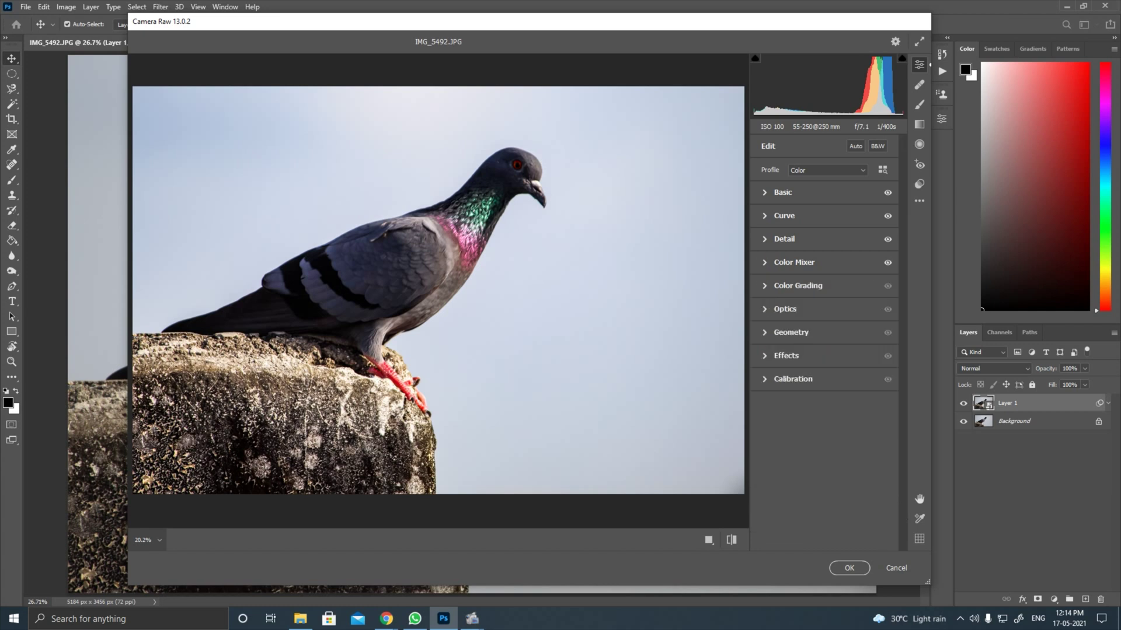
left_click(798, 286)
mouse_move(787, 386)
left_mouse_down()
mouse_move(779, 399)
mouse_move(784, 390)
left_mouse_up()
double_click(784, 390)
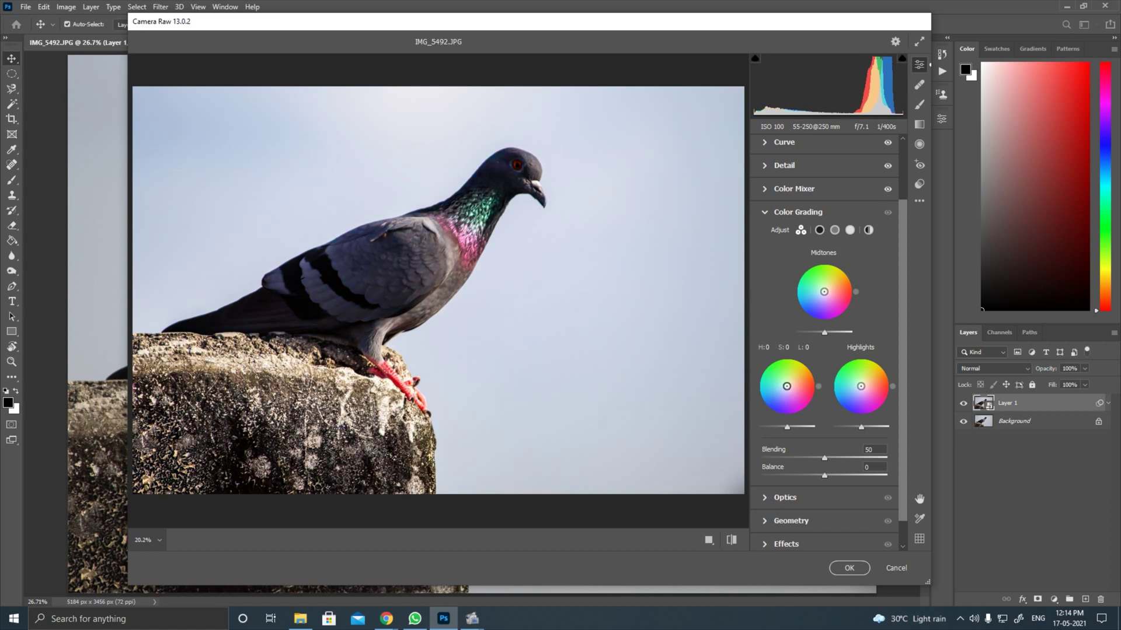
left_click(765, 213)
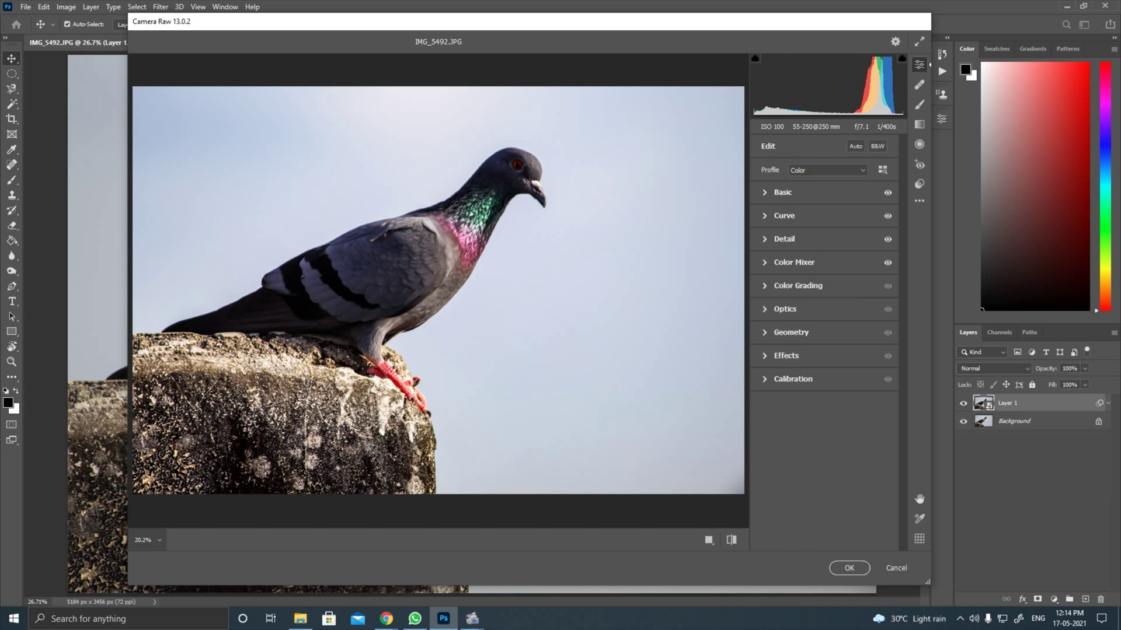
left_click(789, 333)
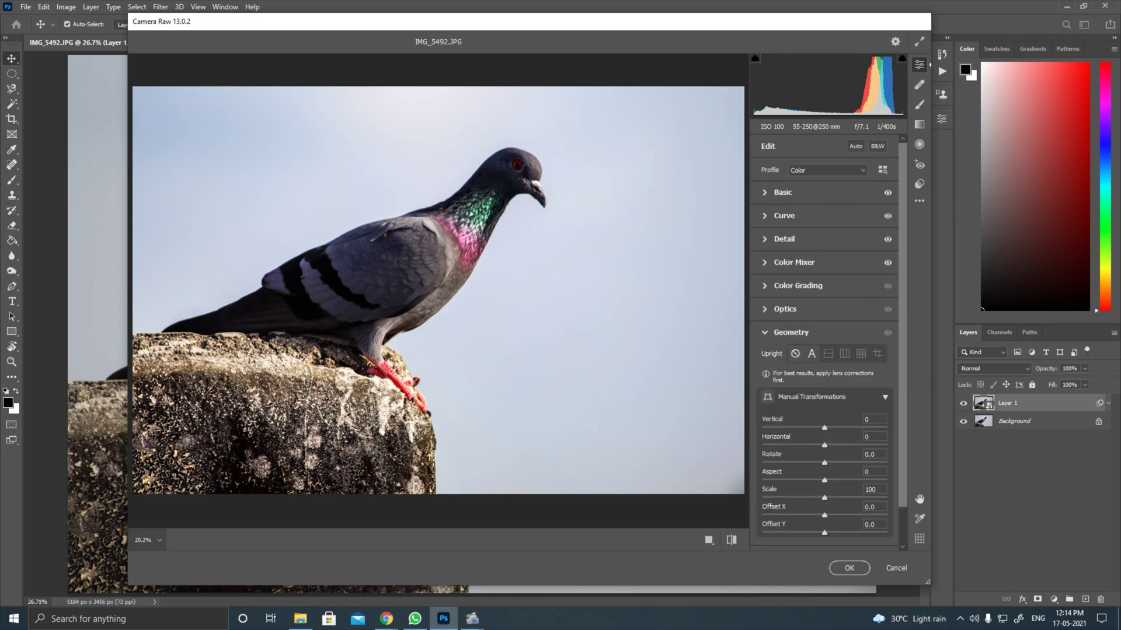
left_click(789, 332)
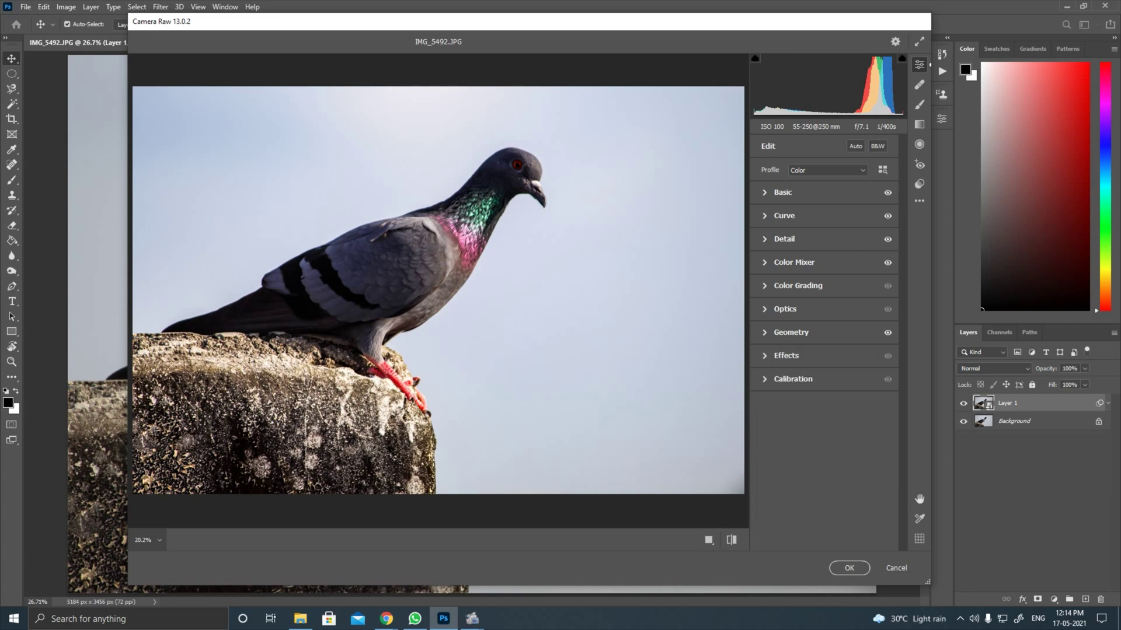
Darken the photo's corners with a vignetting value of -21.
left_click(786, 355)
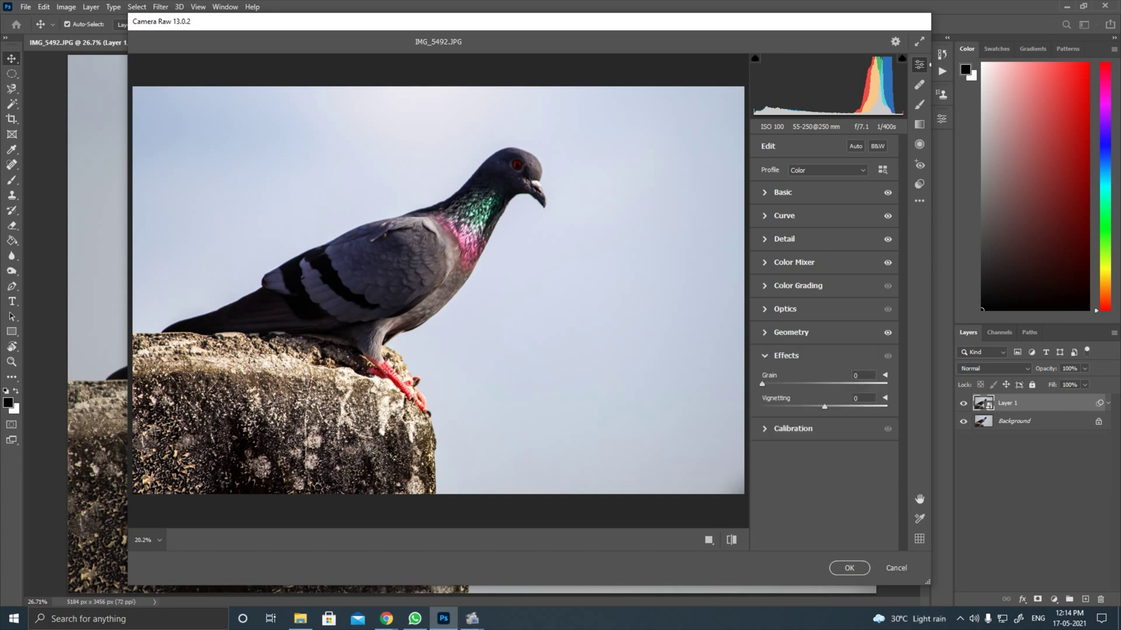
left_click_drag(824, 407, 811, 406)
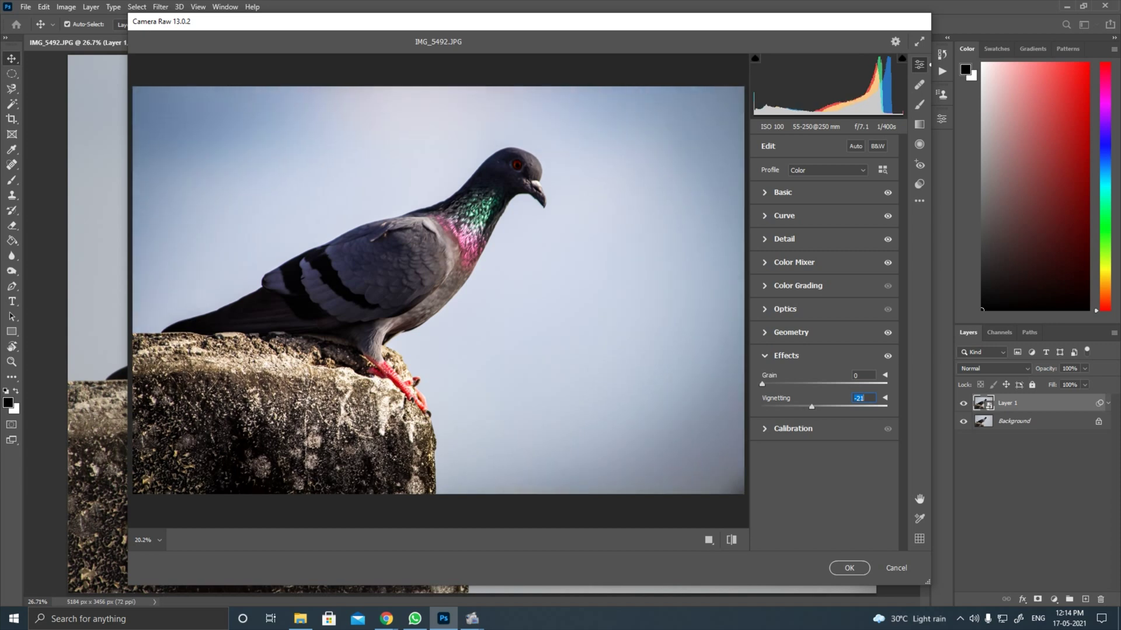
left_click(786, 355)
left_click(793, 379)
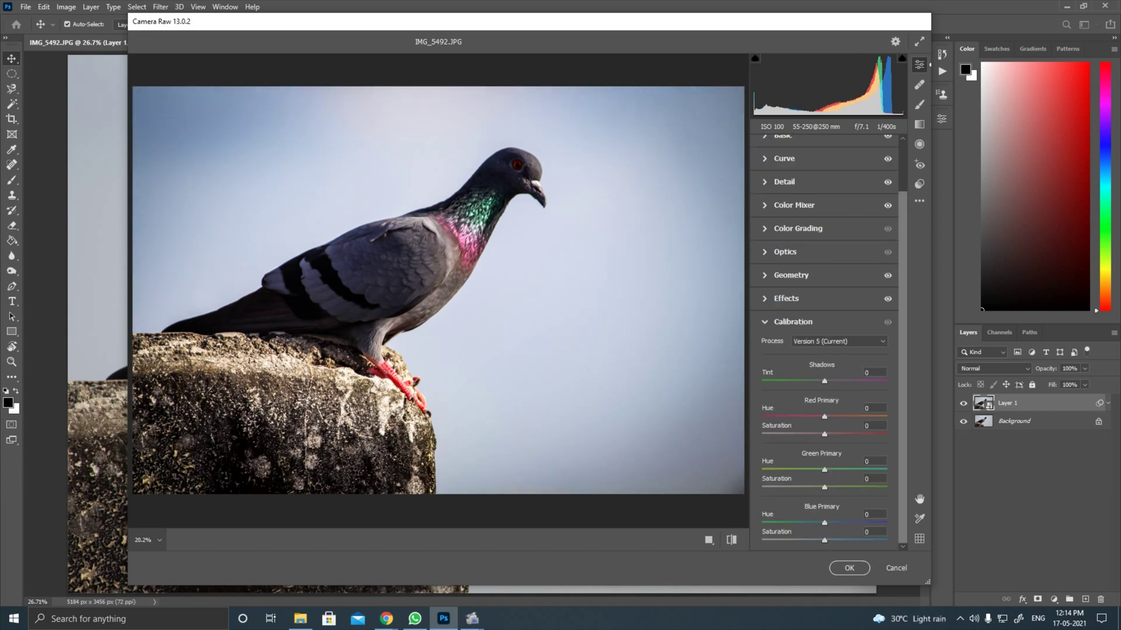
left_click(793, 322)
left_click(877, 146)
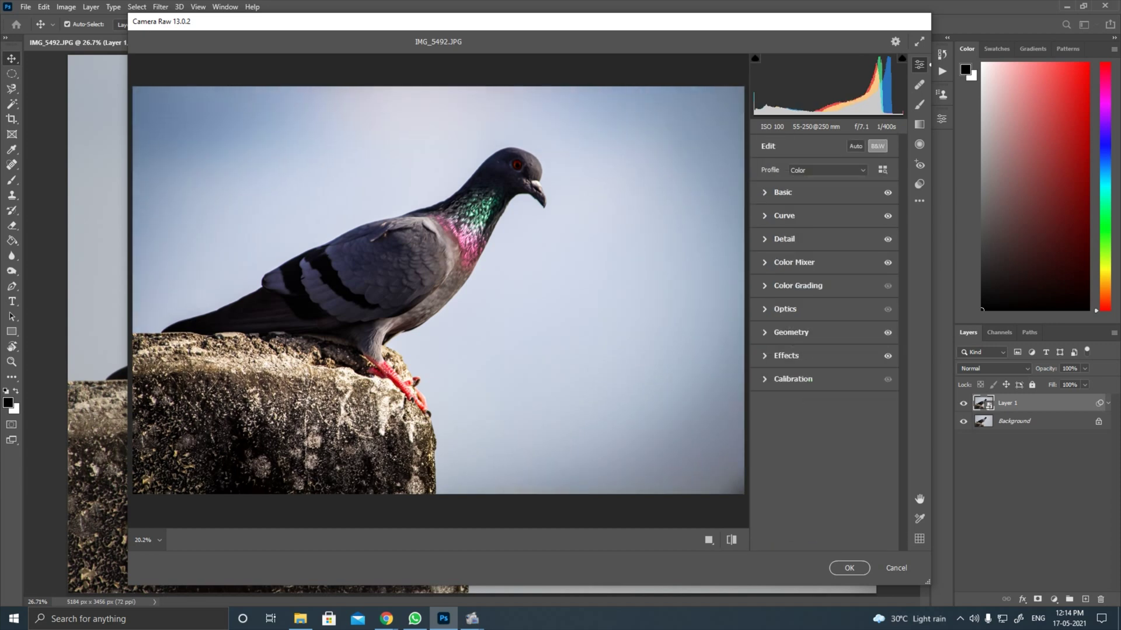
left_click(877, 147)
Apply the Camera Raw adjustments to the duplicated layer as a smart filter.
left_click(849, 568)
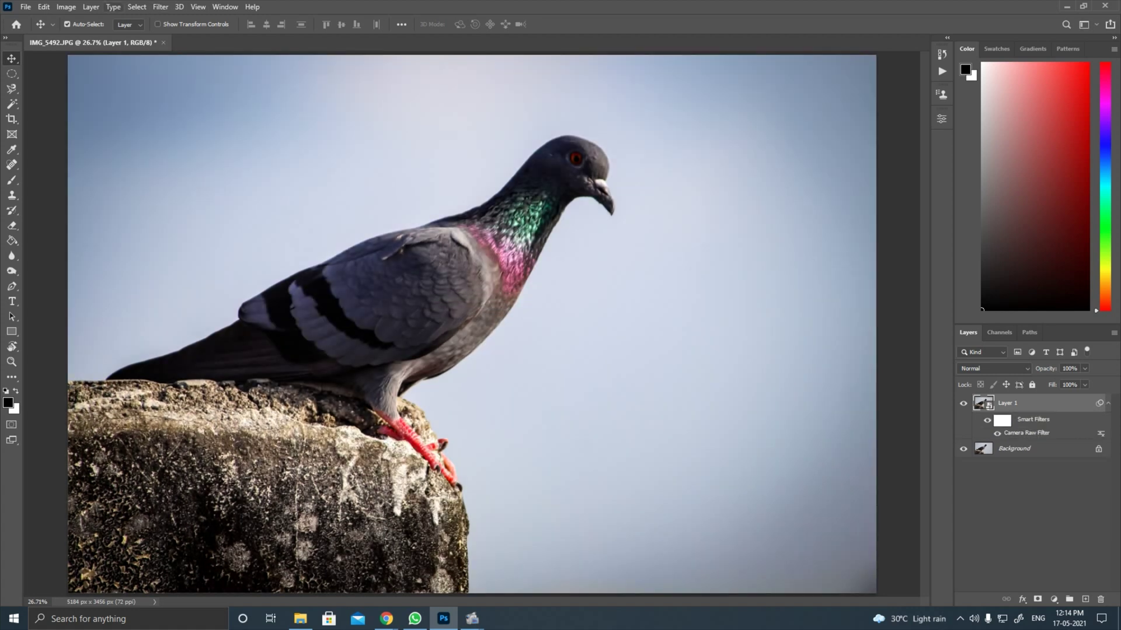
Start Sky Replacement for the Camera Raw-filtered layer and open the collection of sky presets.
left_click(44, 7)
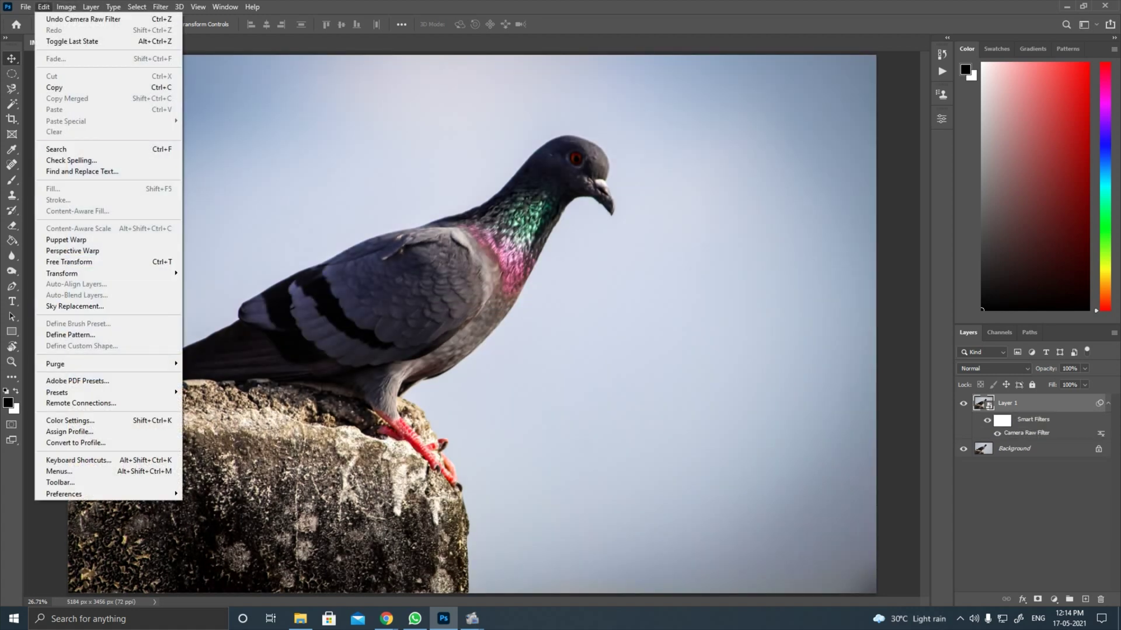
left_click(75, 305)
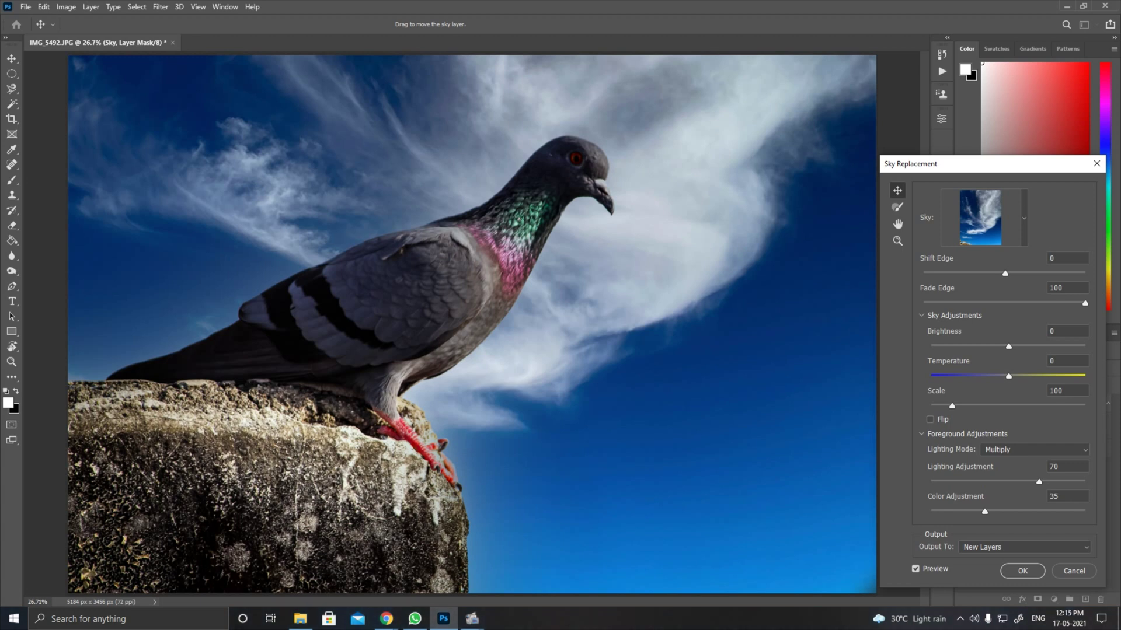
key("ctrl+minus")
key("ctrl+minus")
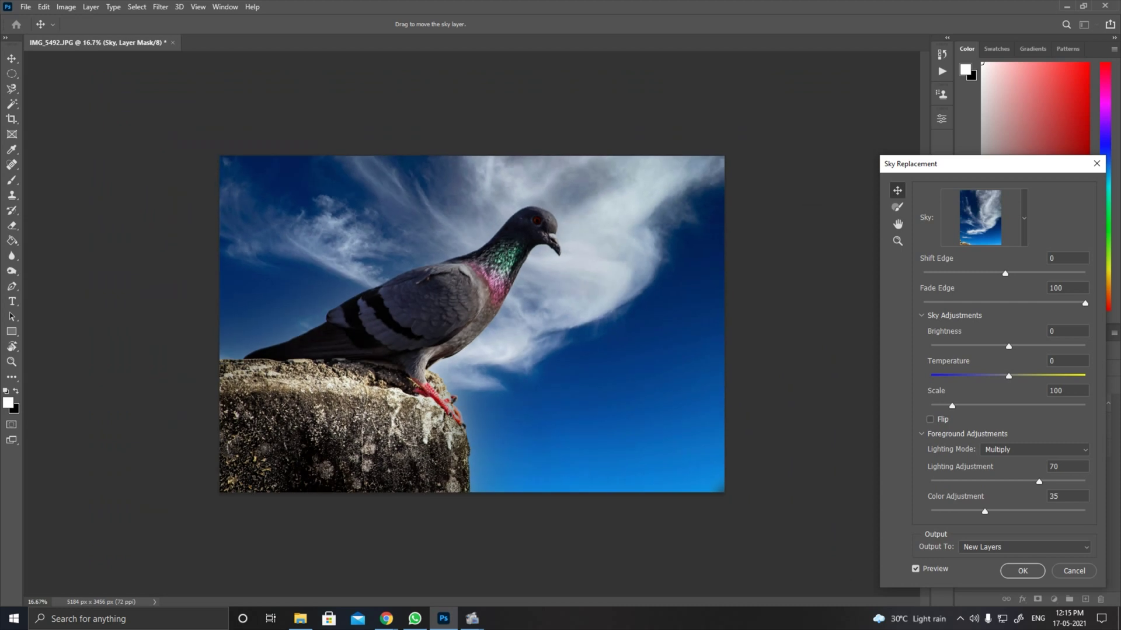
left_click(1024, 218)
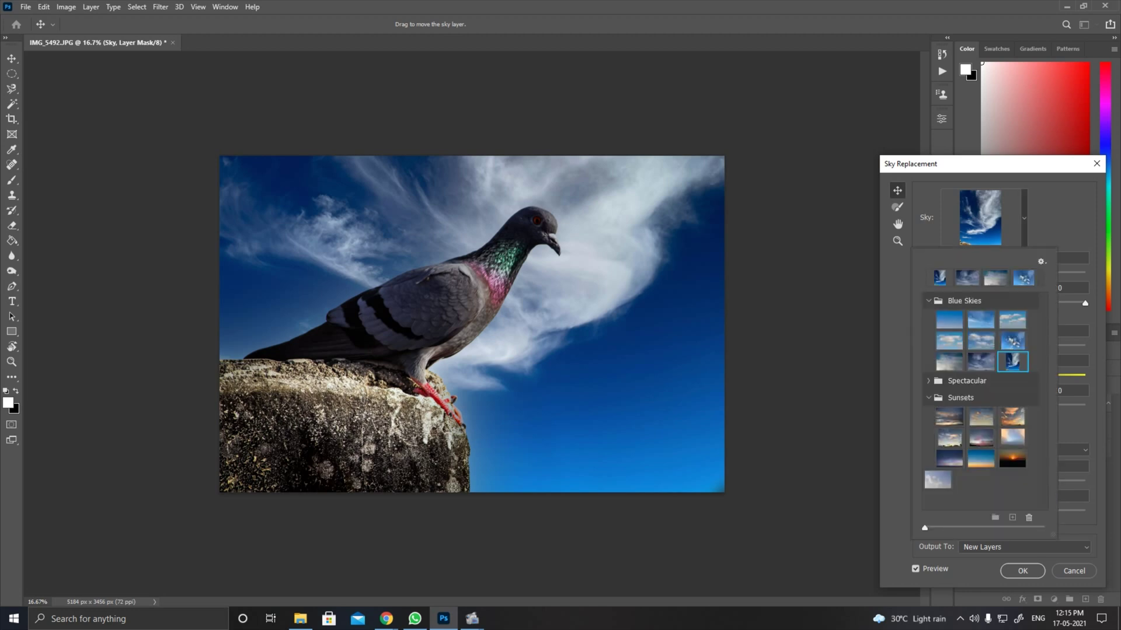
Try several Blue Skies and Sunsets presets as the replacement sky behind the pigeon.
left_click(981, 362)
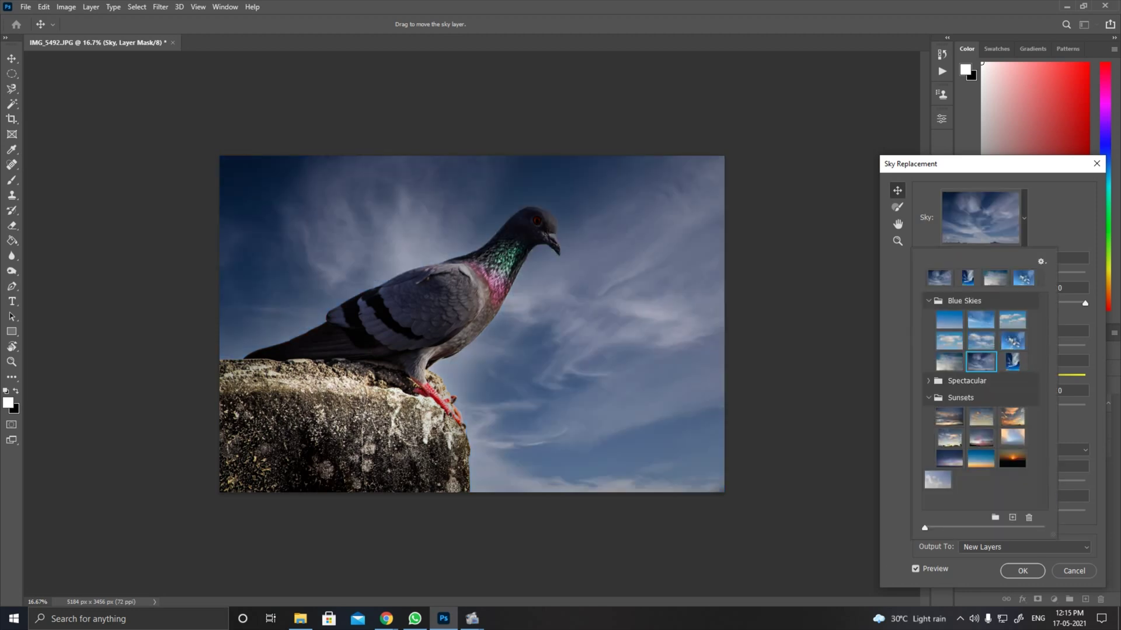
left_click(948, 362)
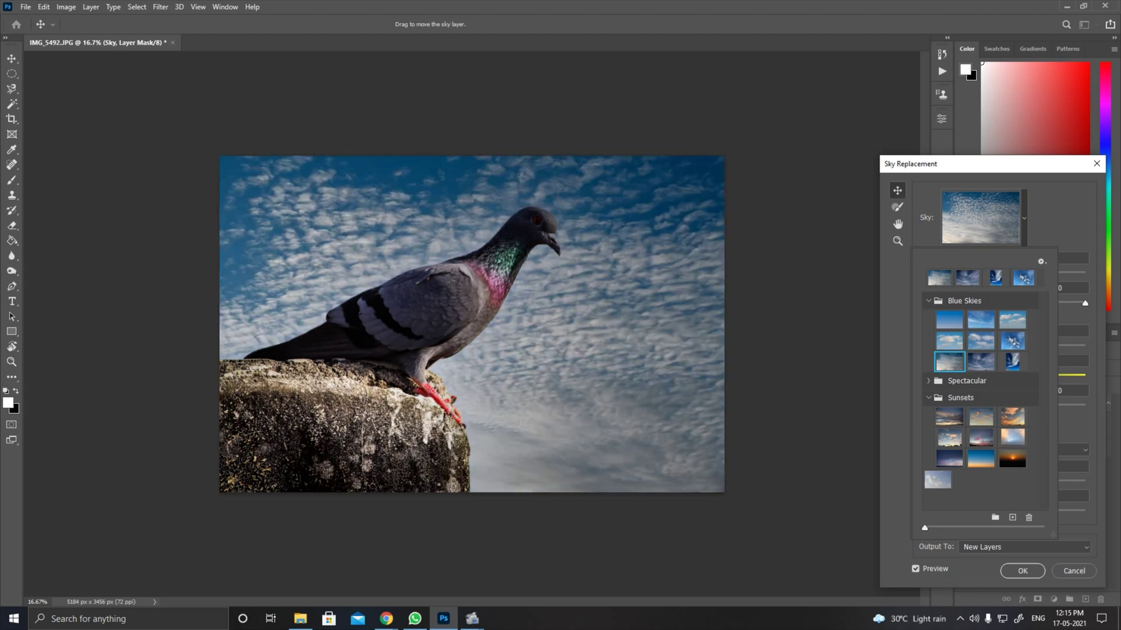
left_click(1012, 320)
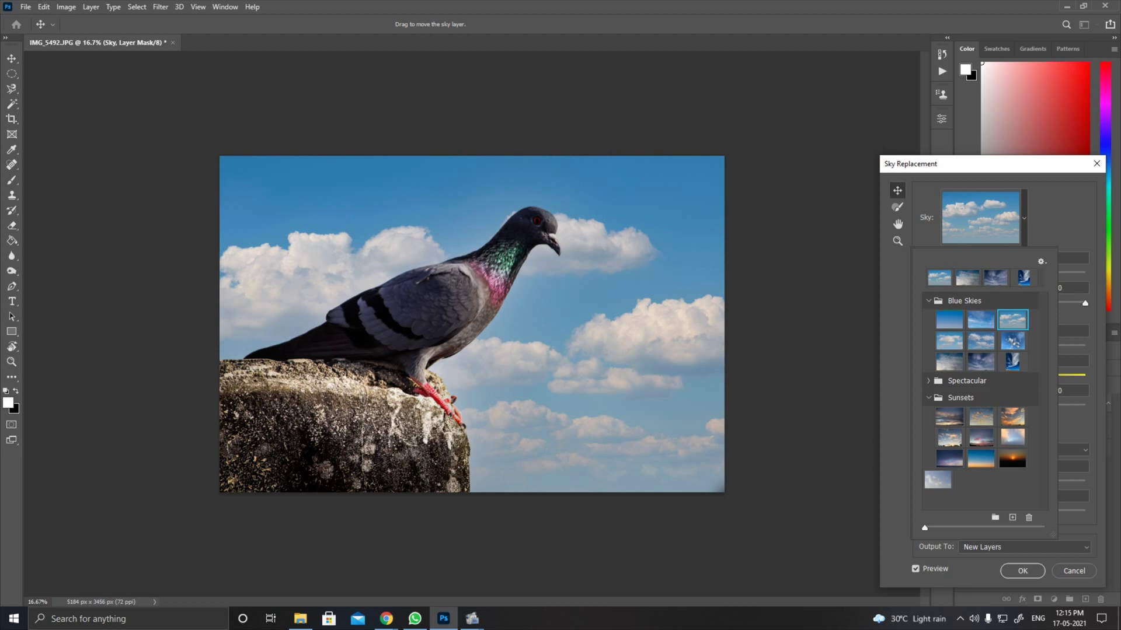
left_click(981, 417)
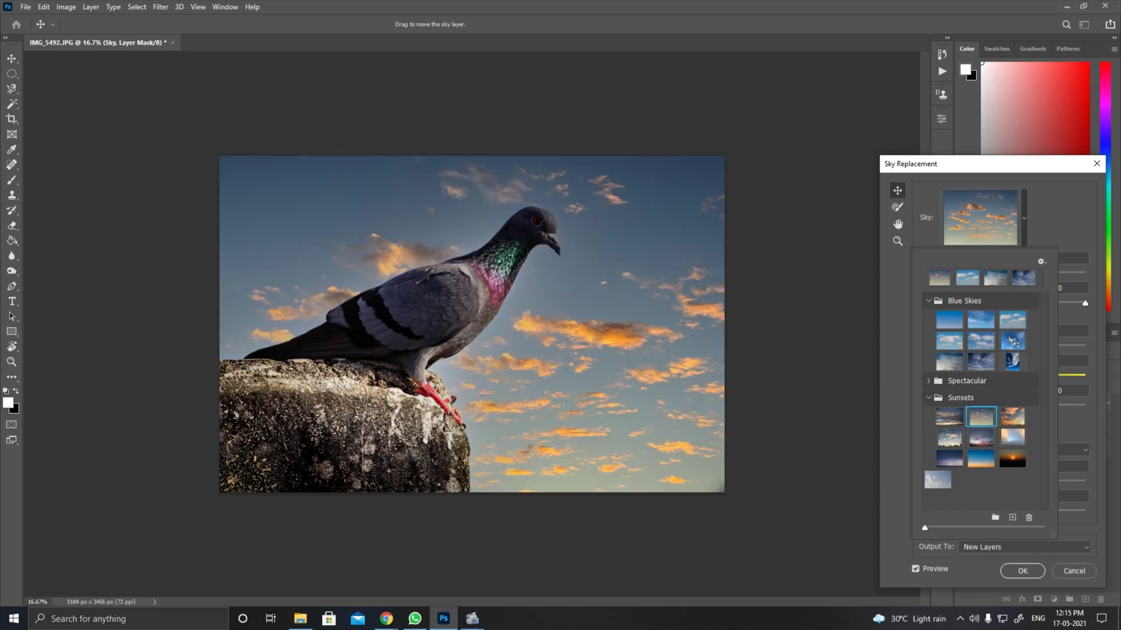
left_click(949, 416)
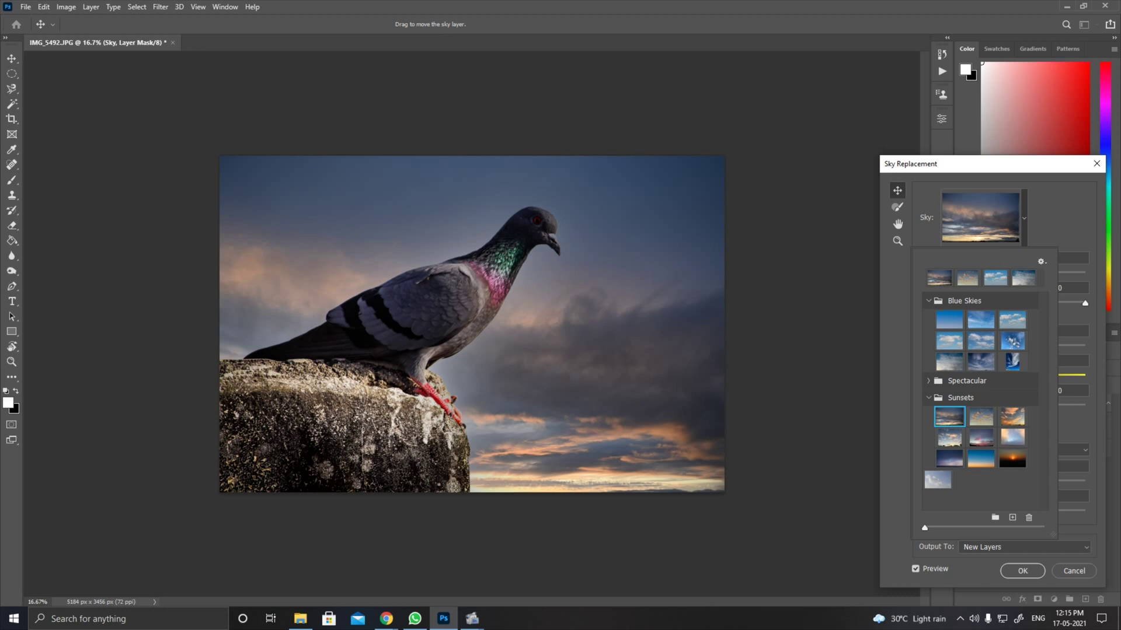
left_click(1012, 416)
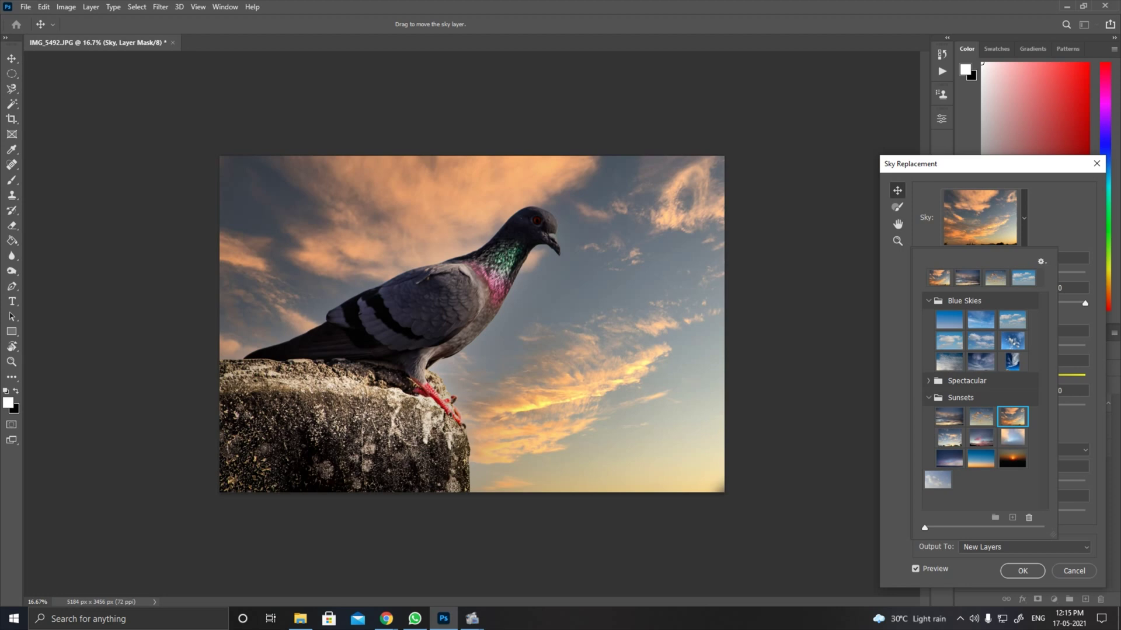
left_click(949, 438)
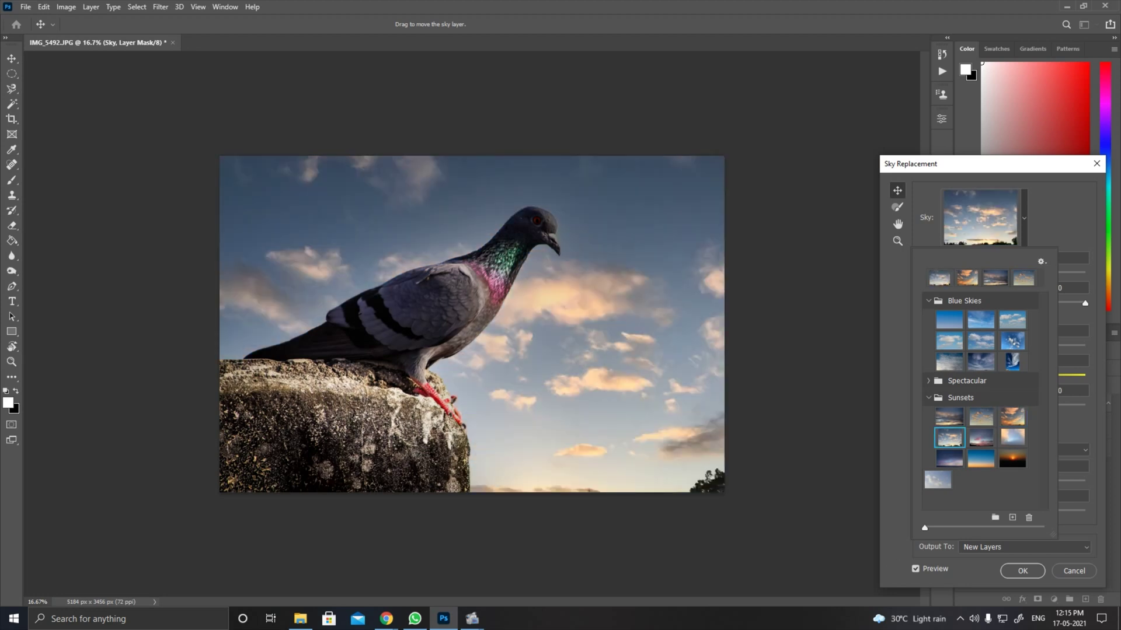
Choose the first Sunsets sky with dark clouds and output it to new layers with a lighting adjustment of 67.
left_click(950, 416)
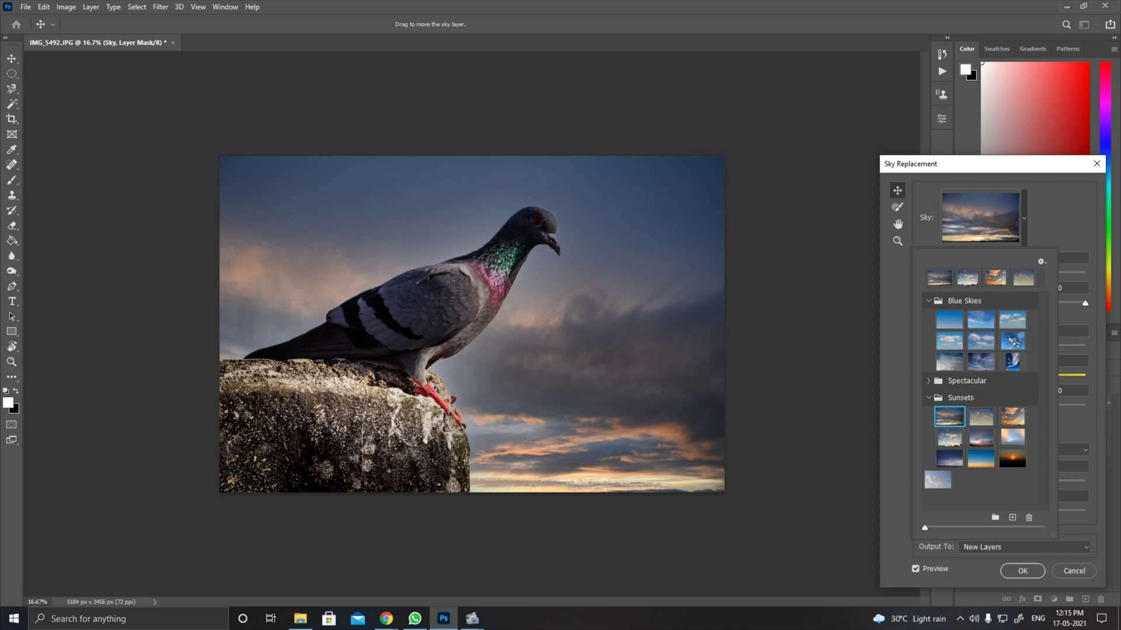
left_click(995, 493)
key("Escape")
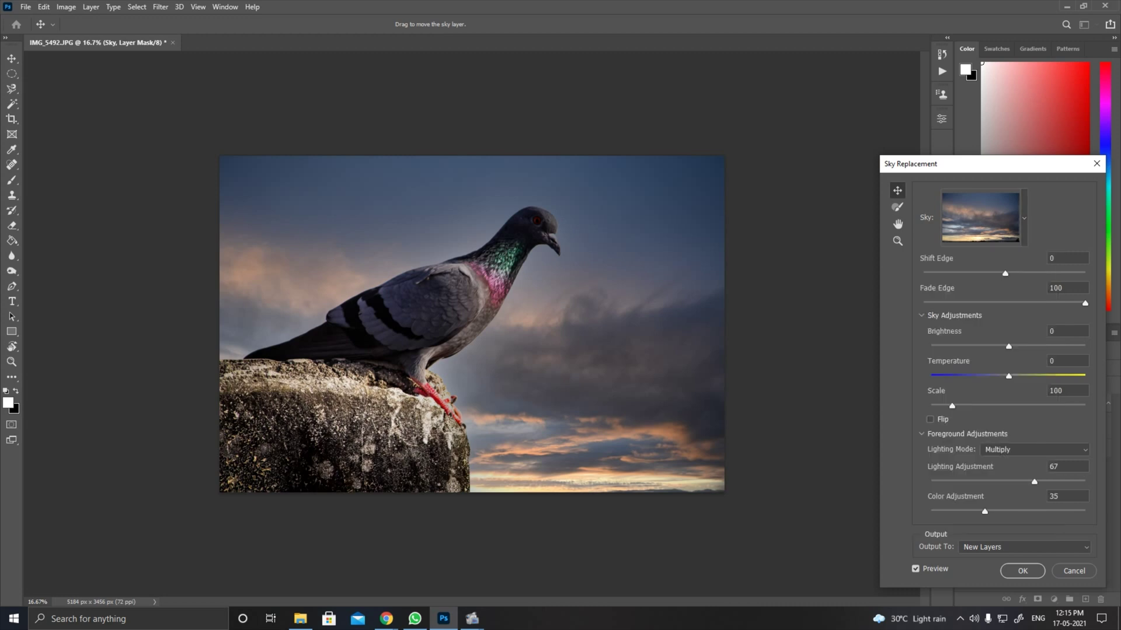
left_click(1022, 571)
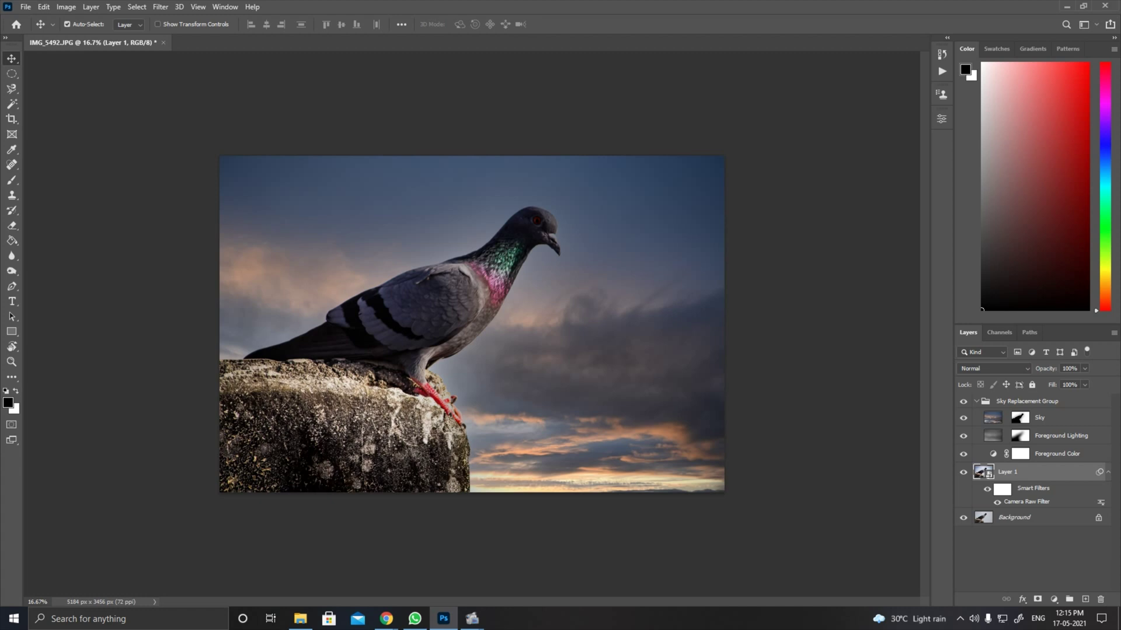
Add a Black & White adjustment layer above the collapsed Sky Replacement Group and invert its mask to black.
left_click(976, 401)
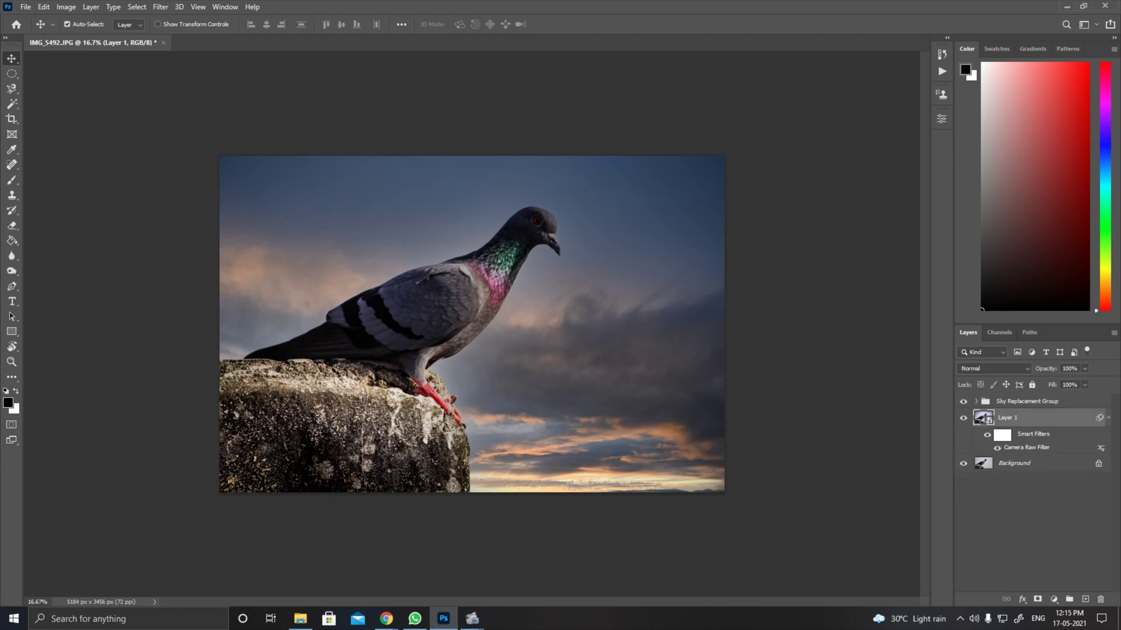
left_click(1026, 402)
left_click(1053, 600)
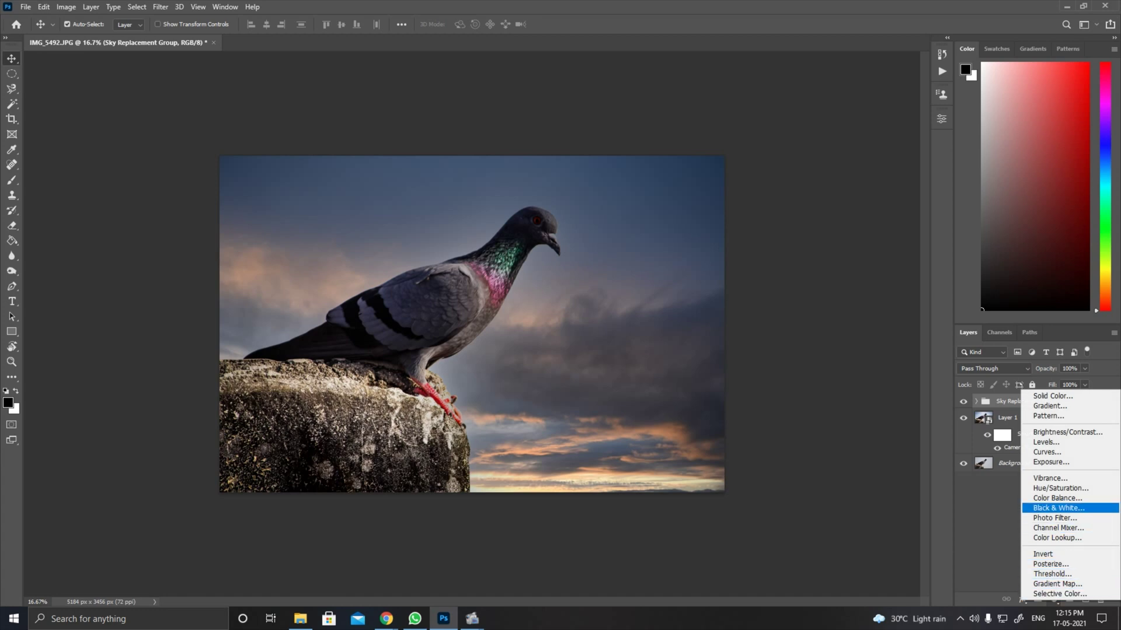
left_click(1058, 507)
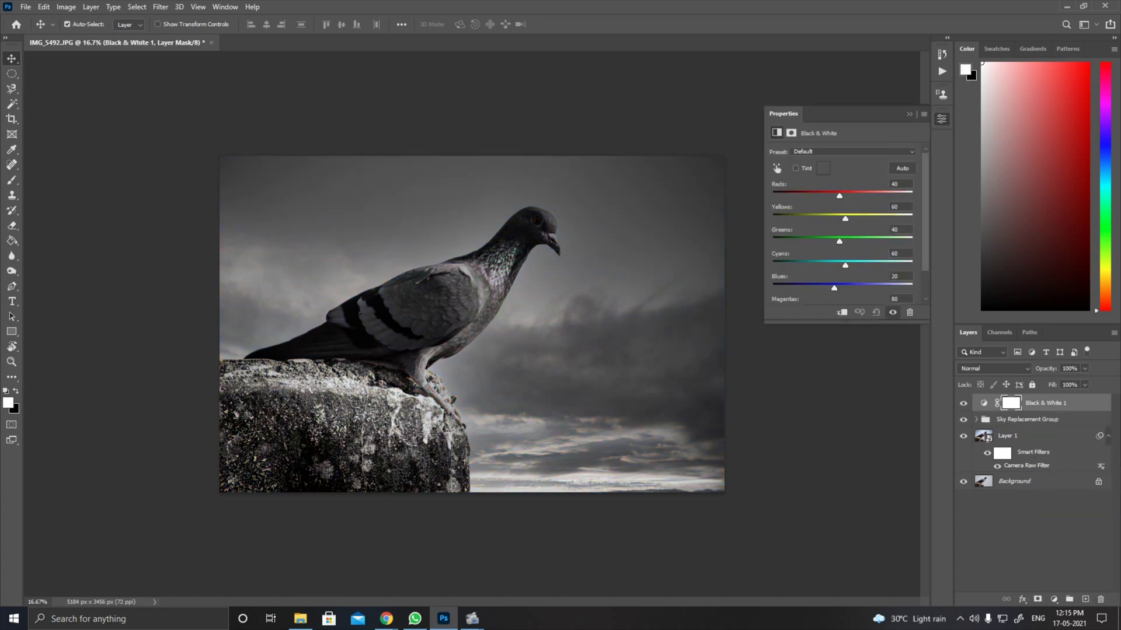
left_click(910, 114)
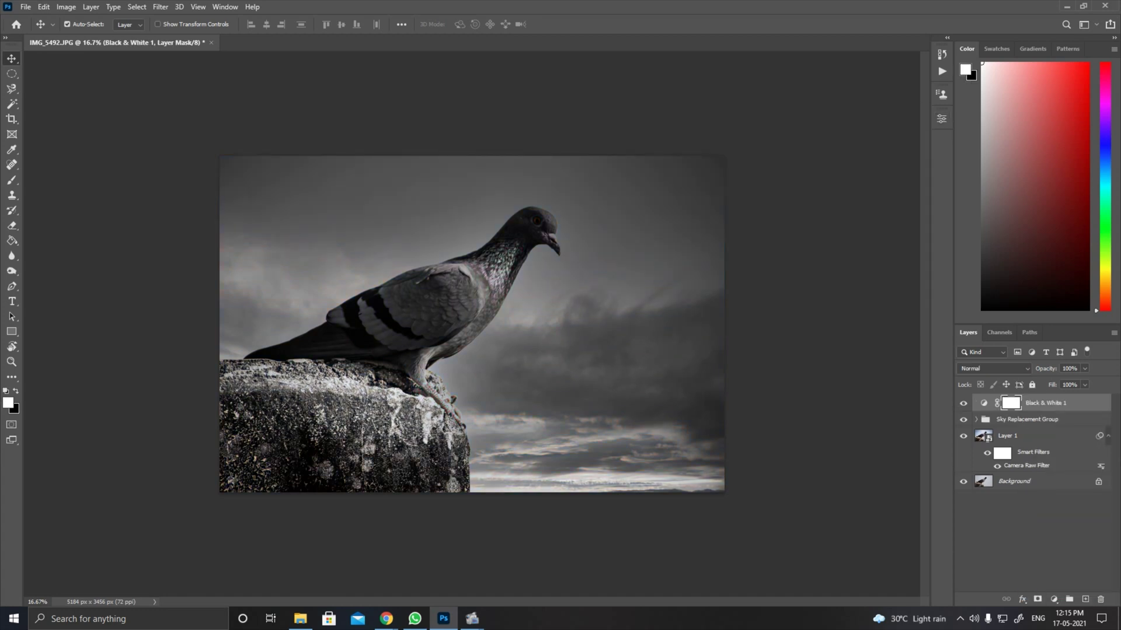
key("ctrl+i")
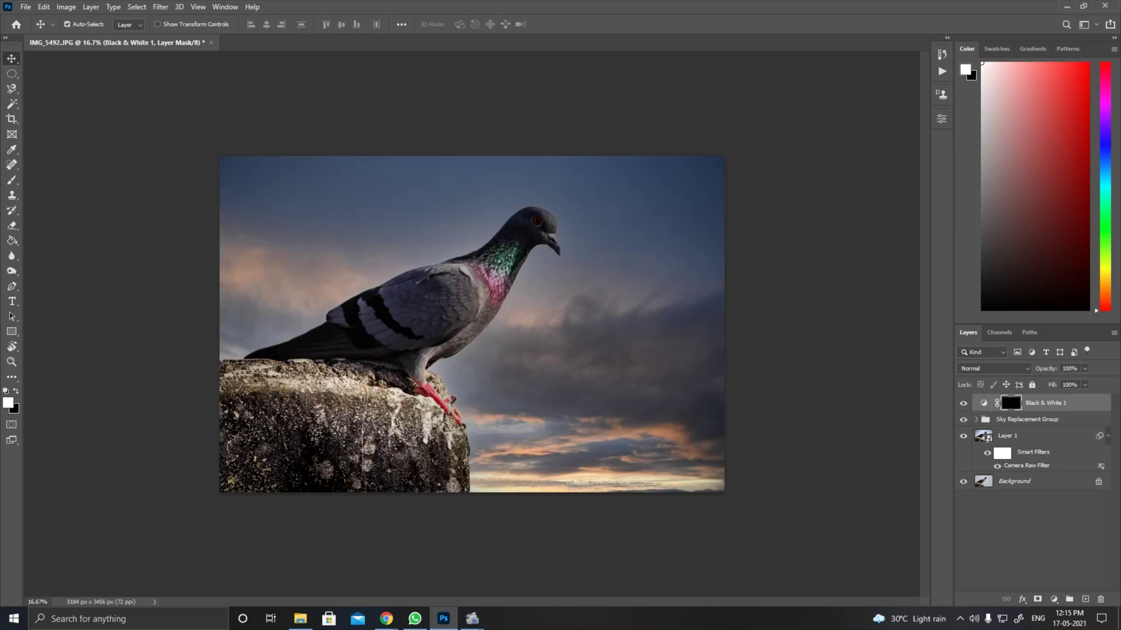
Select the pigeon on Layer 1 and invert the selection to cover the sky and the rock.
key("ctrl+plus")
key("ctrl+minus")
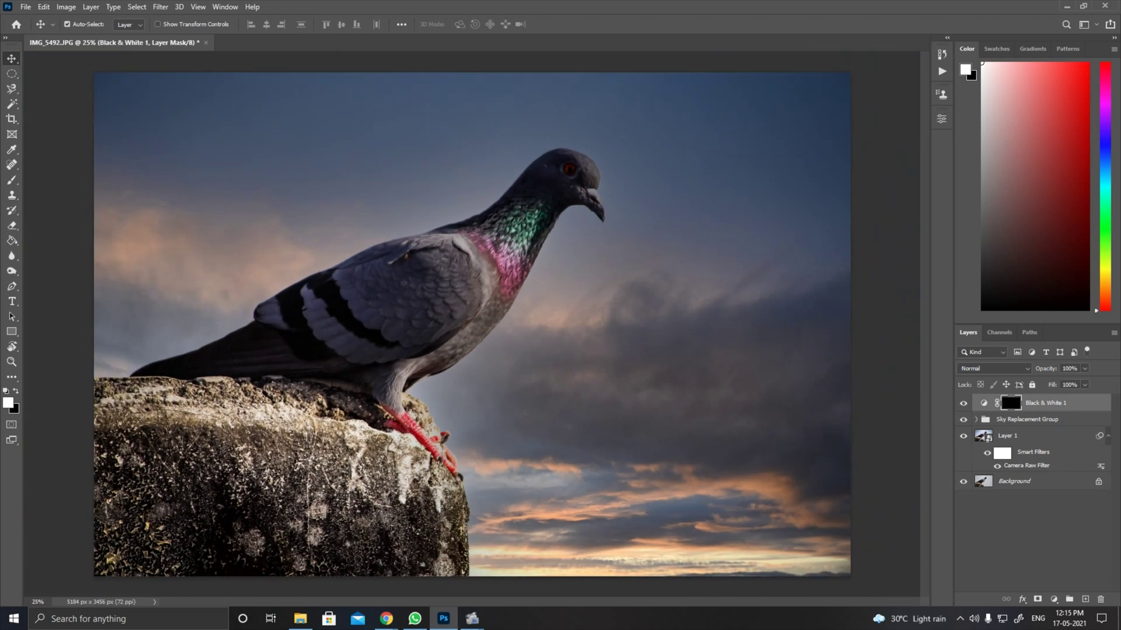
left_click(1023, 436)
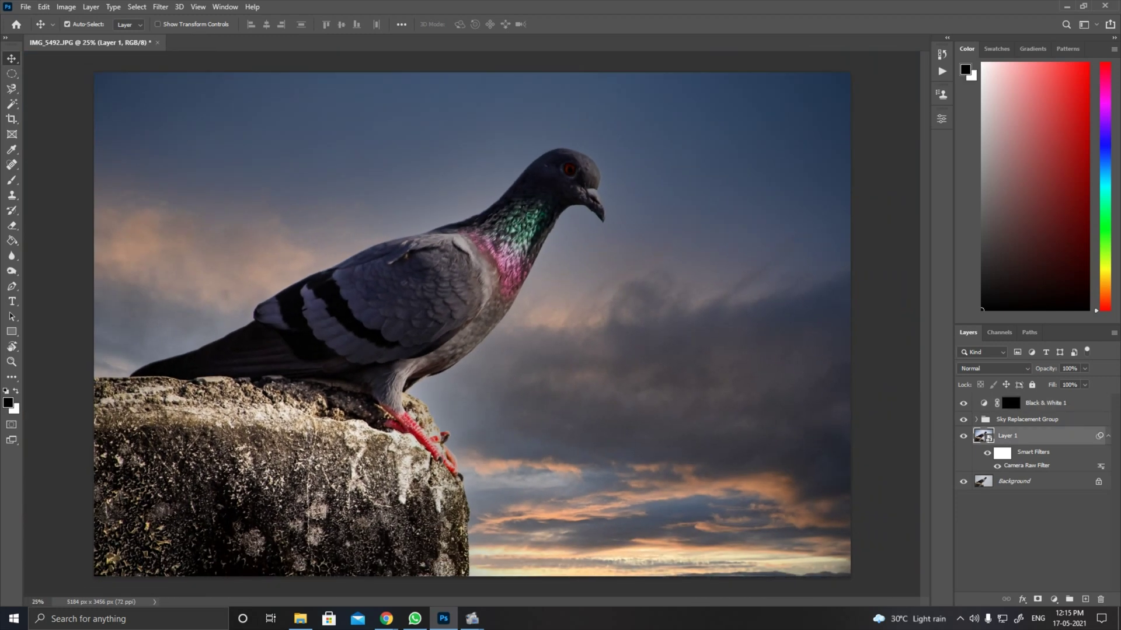
key("w")
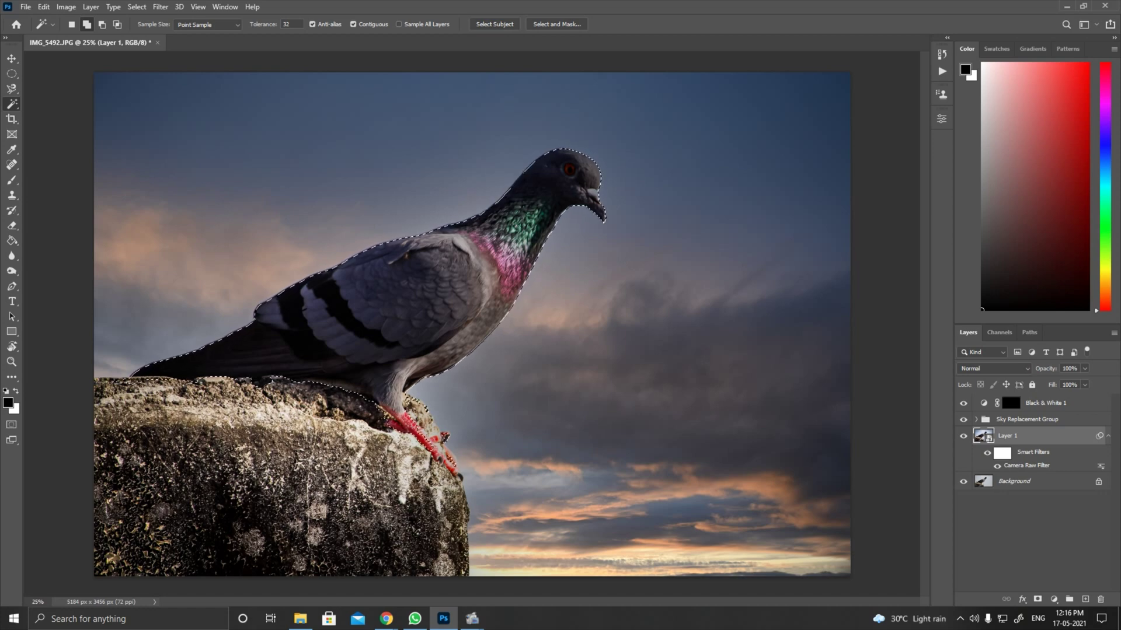
key("ctrl+i")
key("ctrl+z")
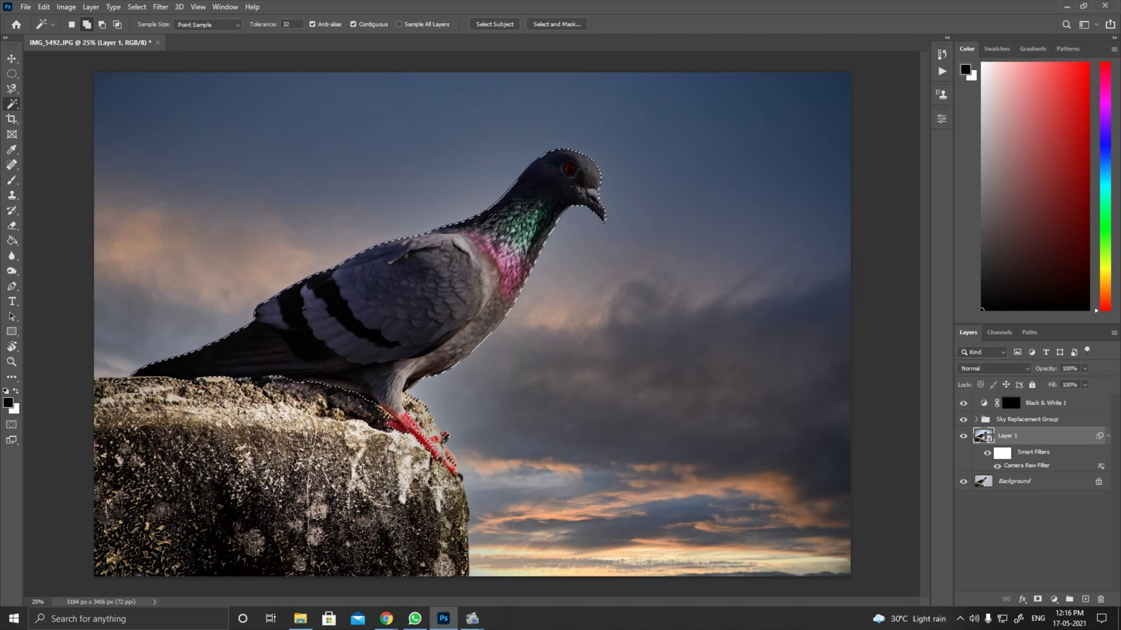
key("ctrl+shift+i")
key("v")
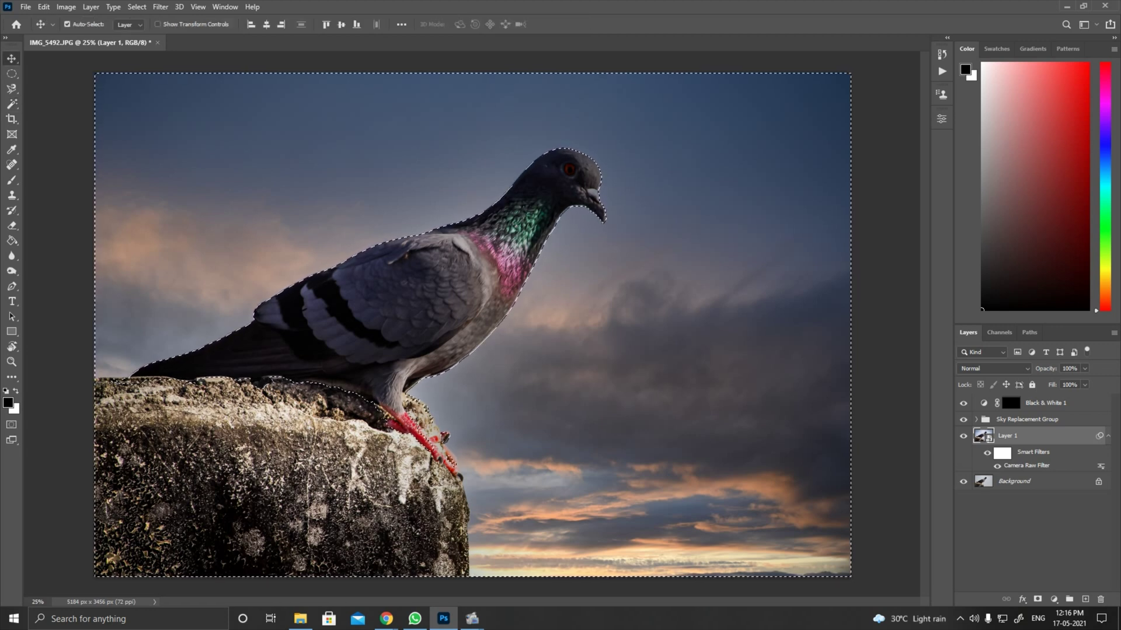
Paint white at 52% brush opacity over the selected background on the Black & White mask, enlarging the brush to 1100, and deselect.
left_click(1011, 403)
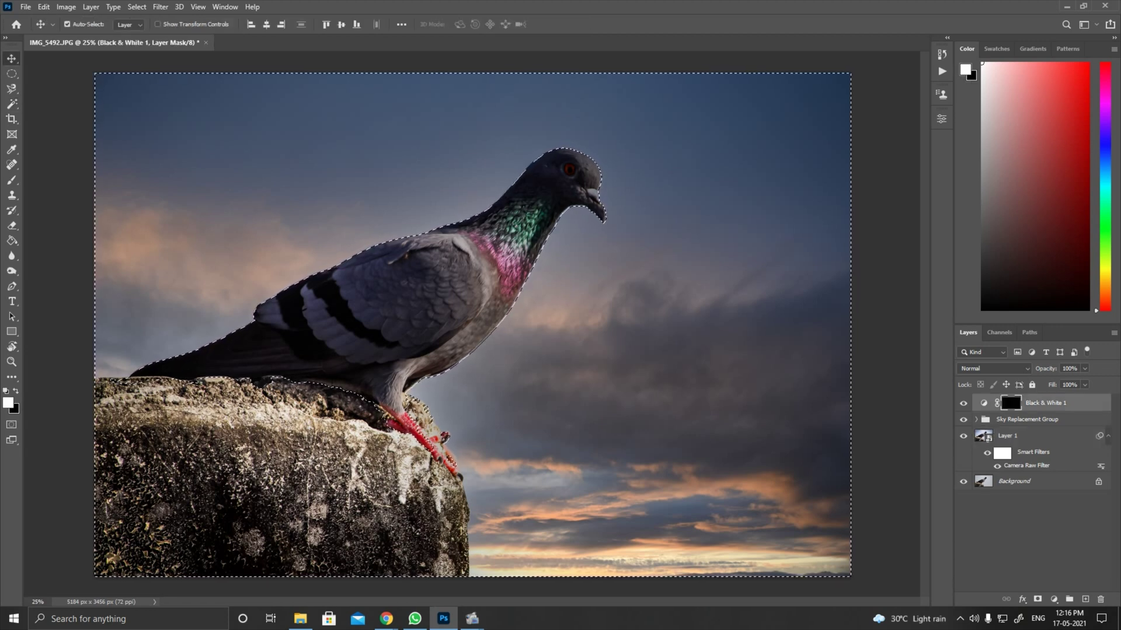
key("b")
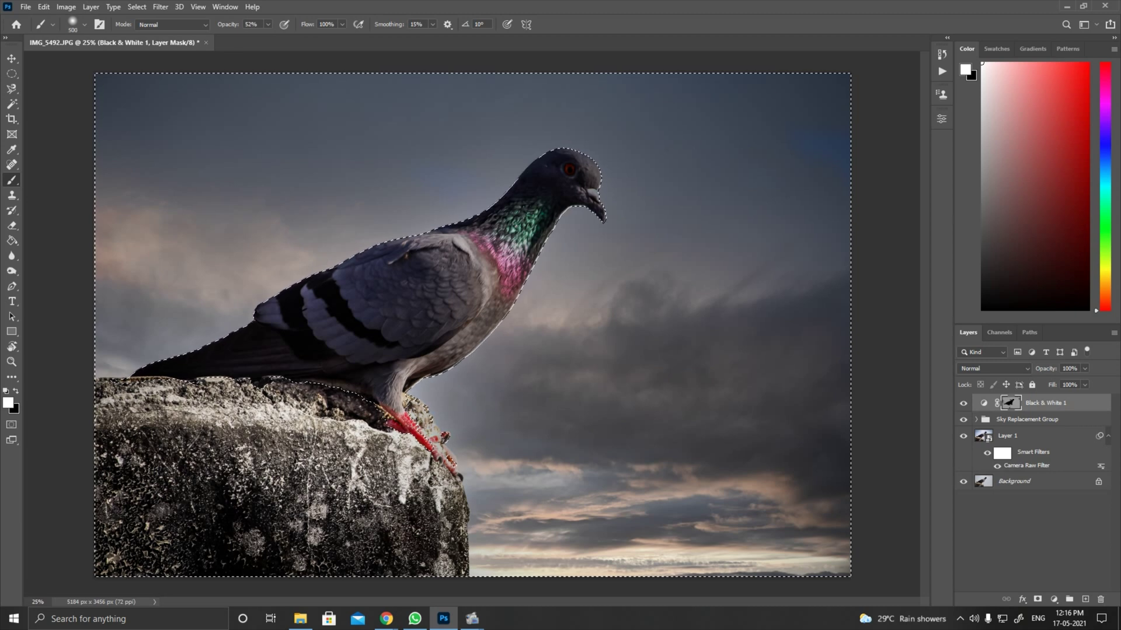
key("bracketright")
key("bracketright")
key("bracketright")
key("ctrl+d")
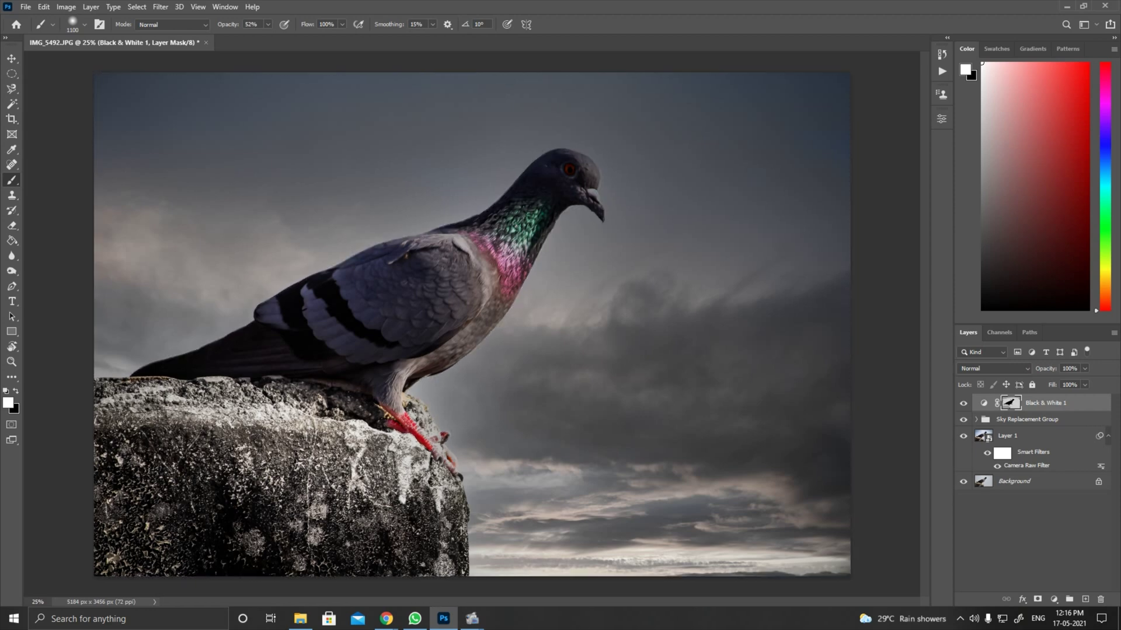
Temporarily disable the Black & White layer's mask to compare the image with and without it.
key("ctrl+minus")
key("ctrl+minus")
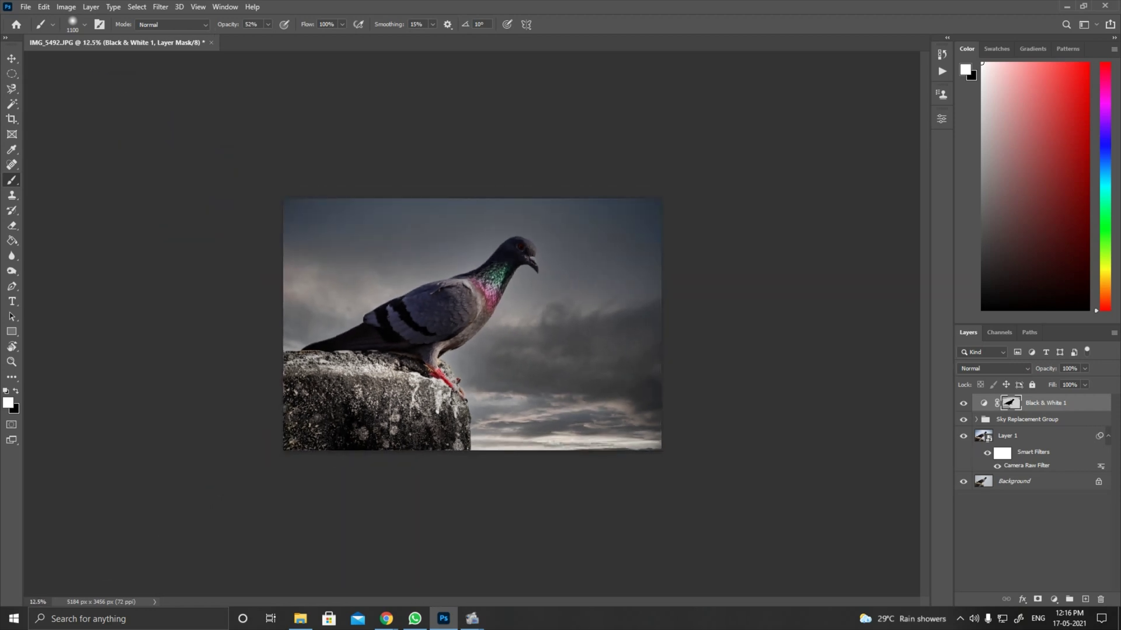
right_click(1007, 402)
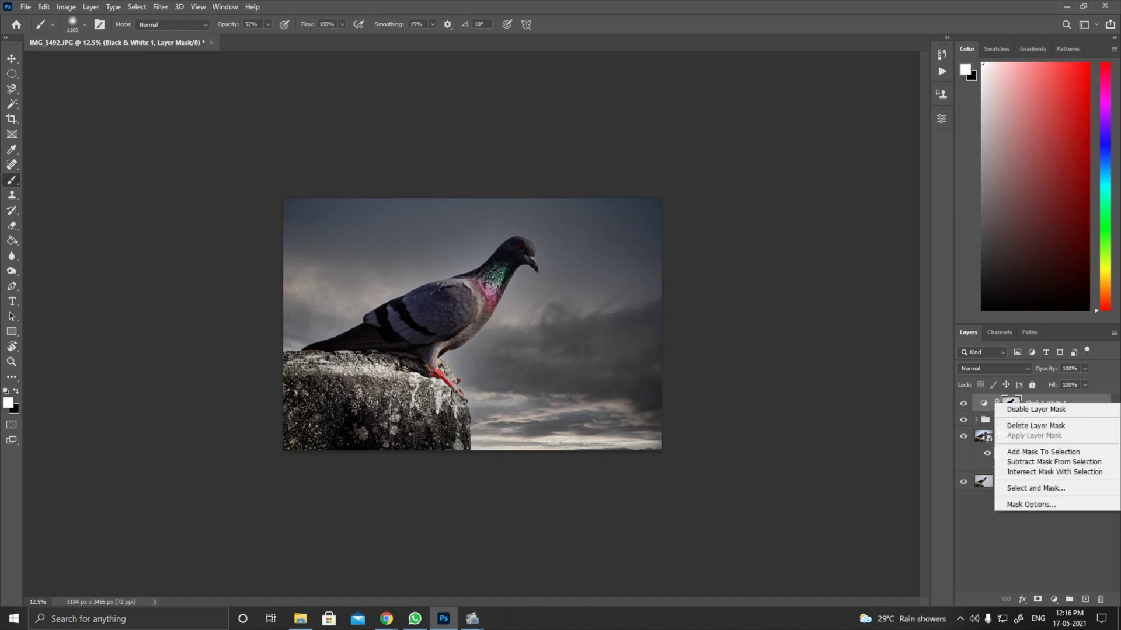
left_click(1019, 408)
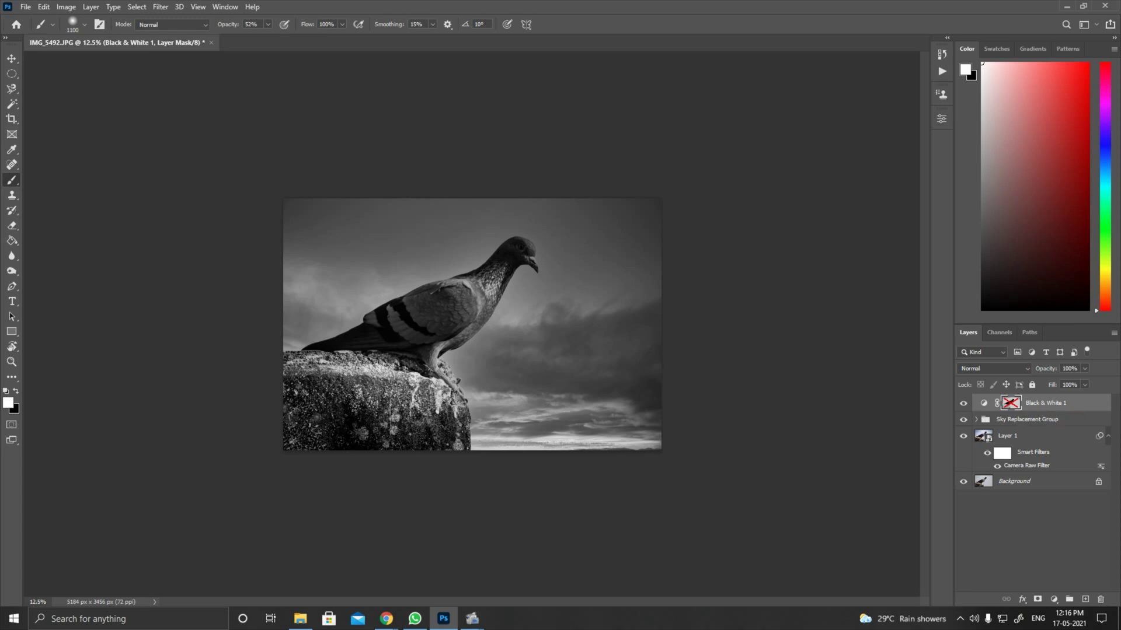
right_click(996, 404)
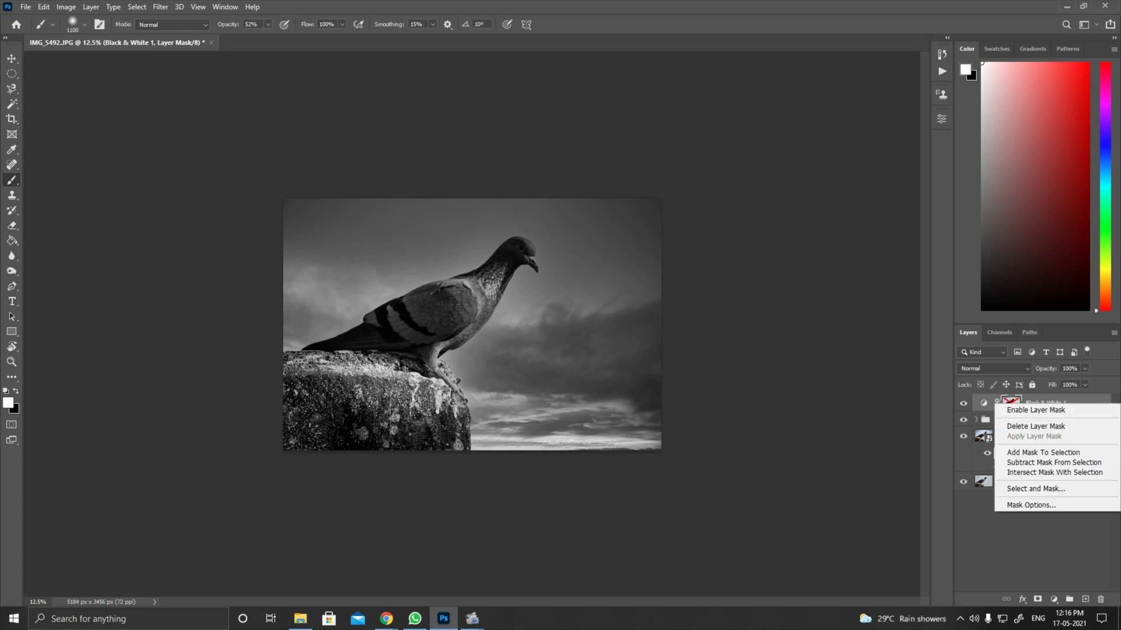
left_click(1036, 410)
Toggle the Black & White layer's visibility to compare the colored and desaturated backgrounds.
left_click(963, 403)
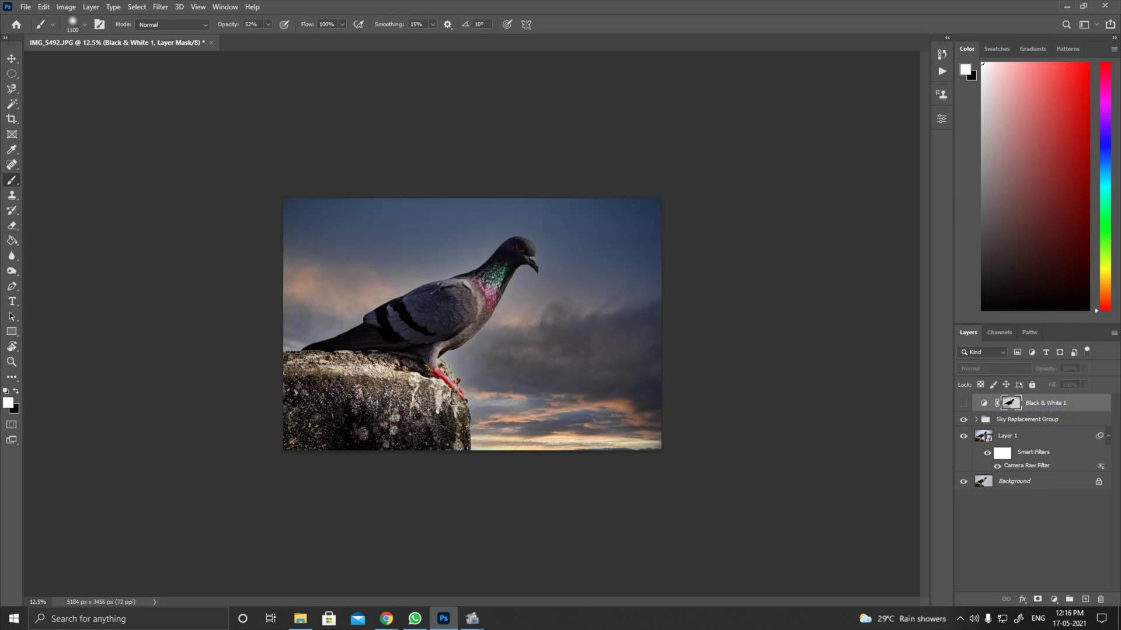
left_click(963, 404)
left_click(963, 403)
left_click(963, 402)
key("ctrl+0")
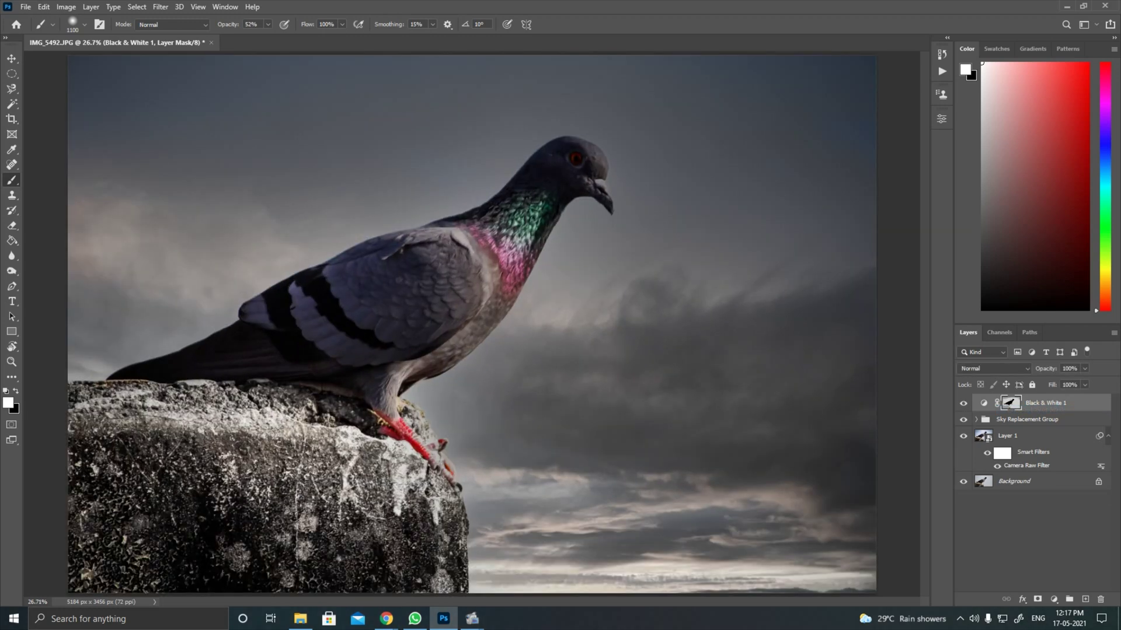
View the edited pigeon image in full screen mode without the interface, fitted to the screen.
key("v")
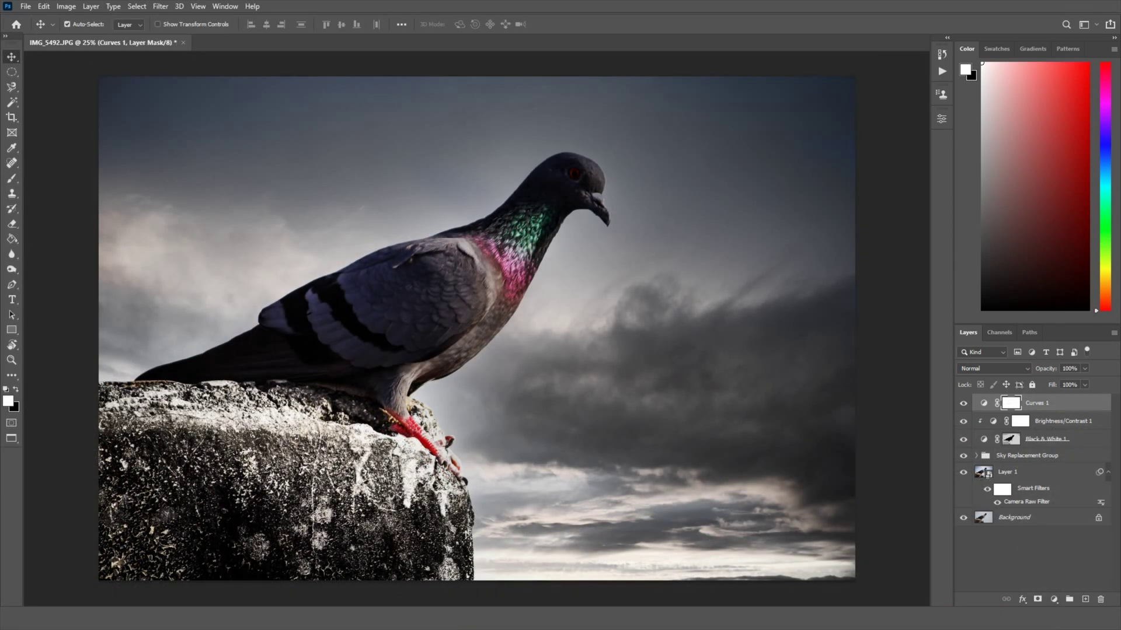
key("f")
key("ctrl+0")
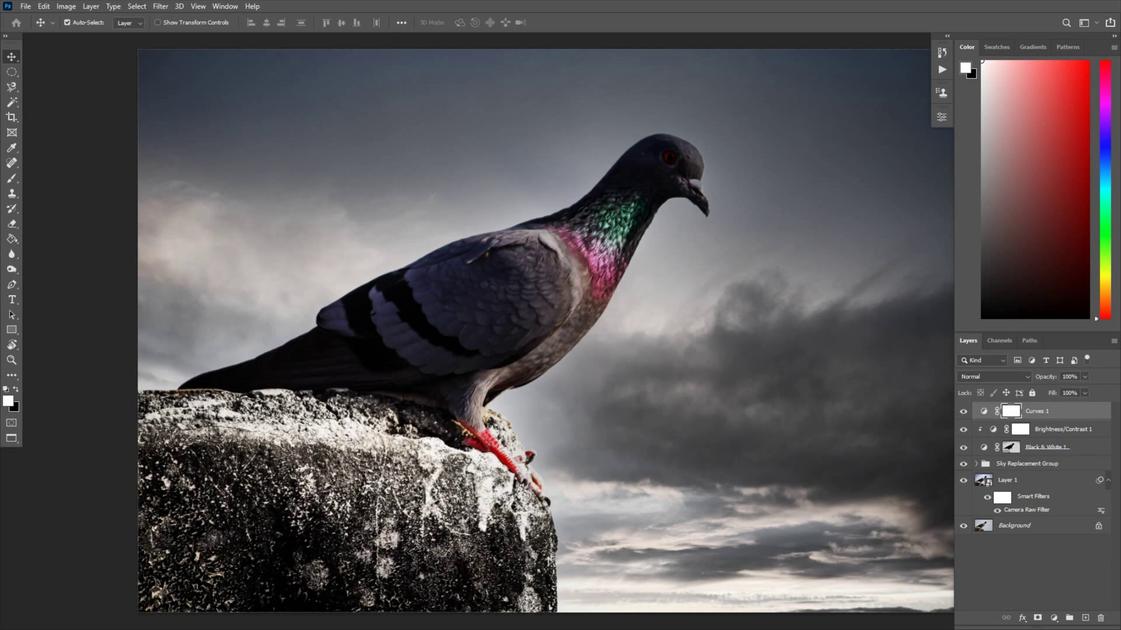
key("f")
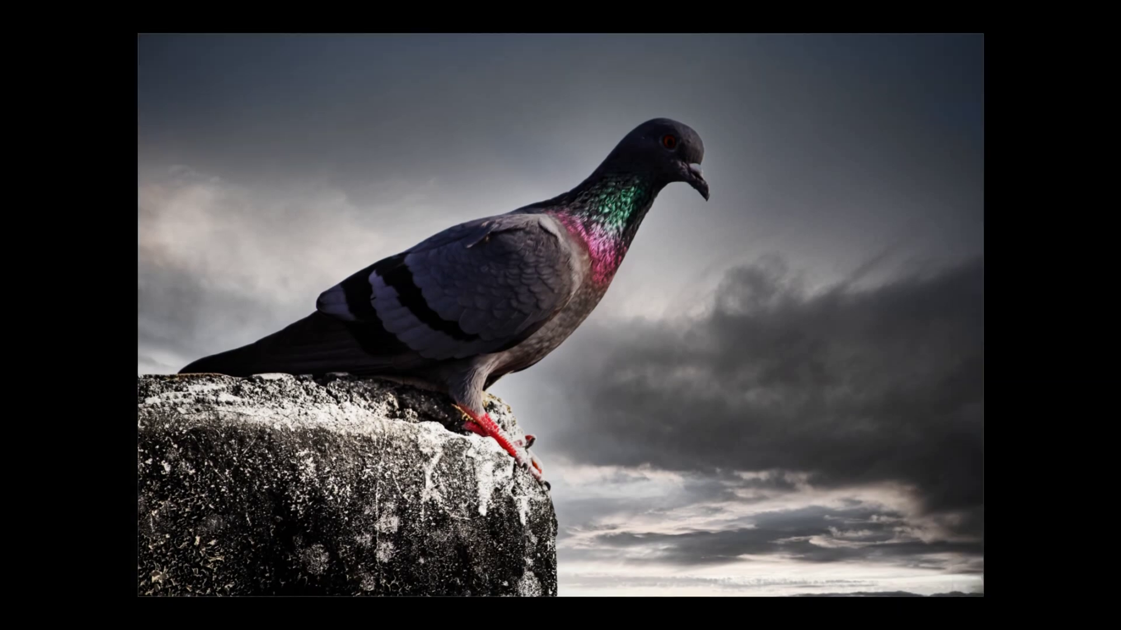
key("ctrl+0")
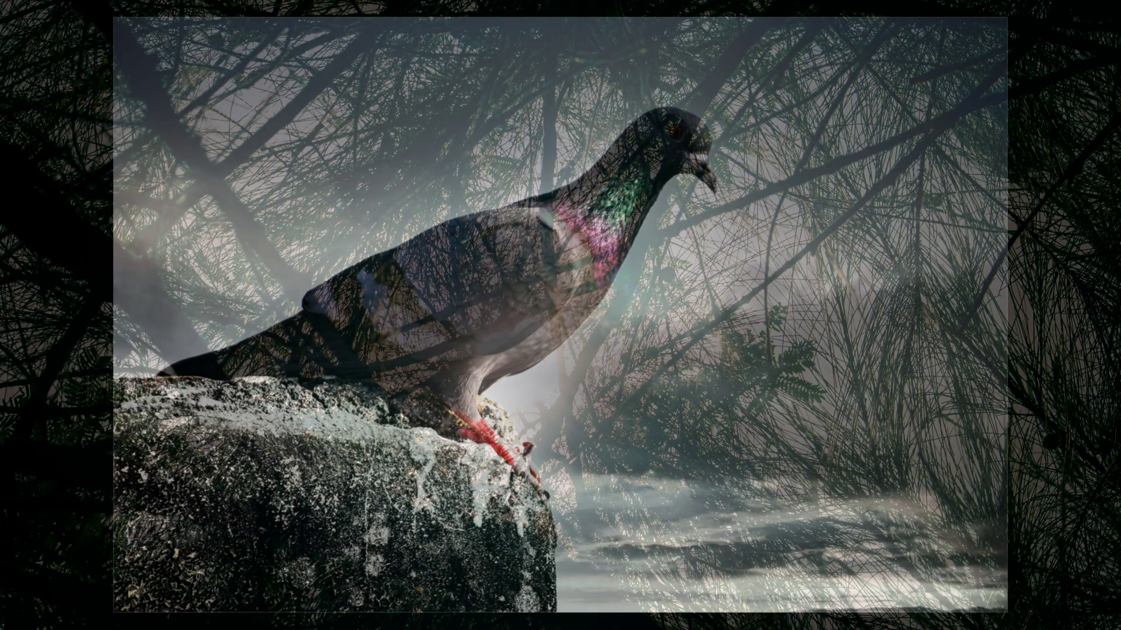